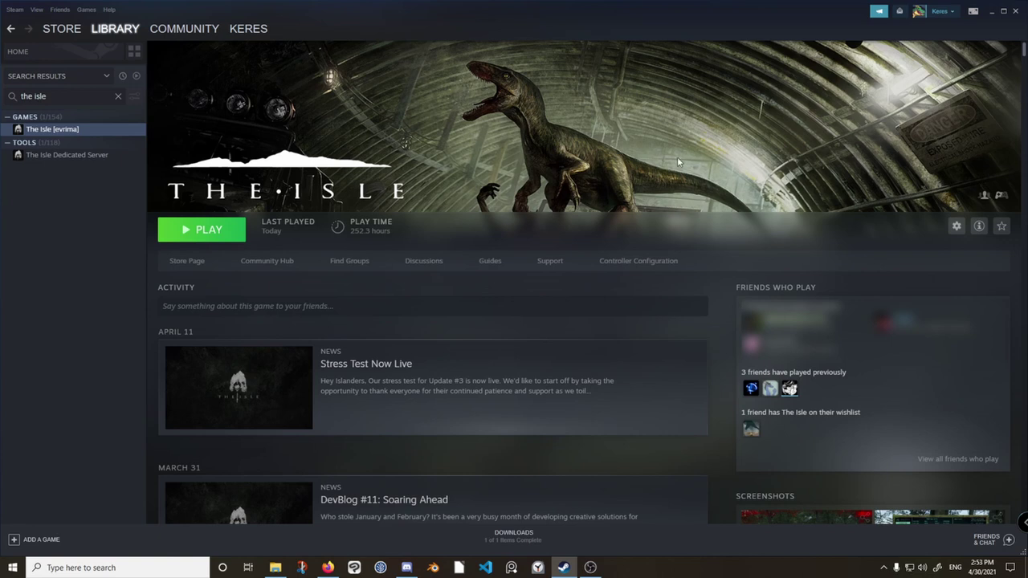
- Set The Isle's controller override to Enable Steam Input in Properties and close the dialog
{"action": "left_click", "coordinate": [955, 228]}
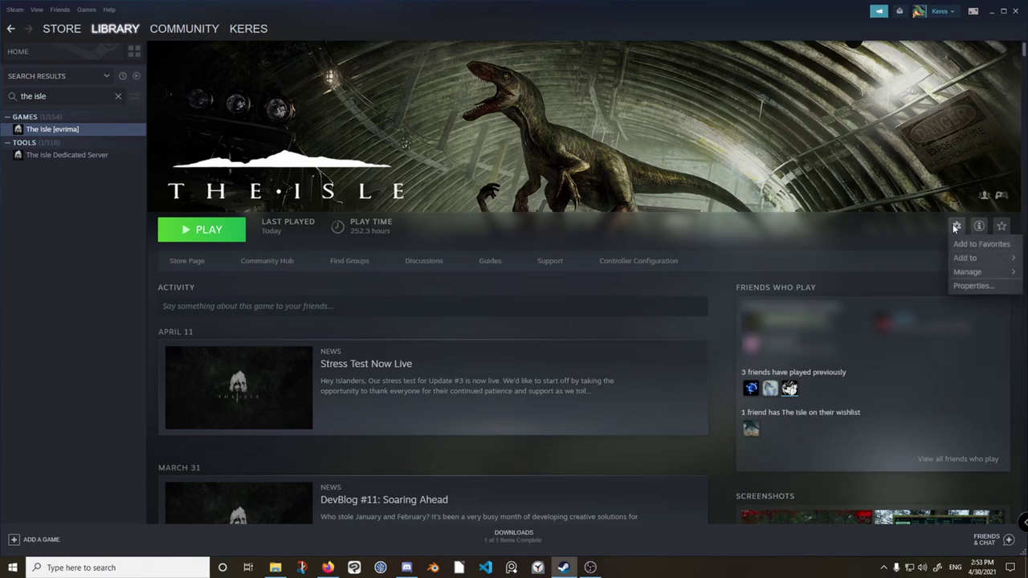
{"action": "left_click", "coordinate": [971, 286]}
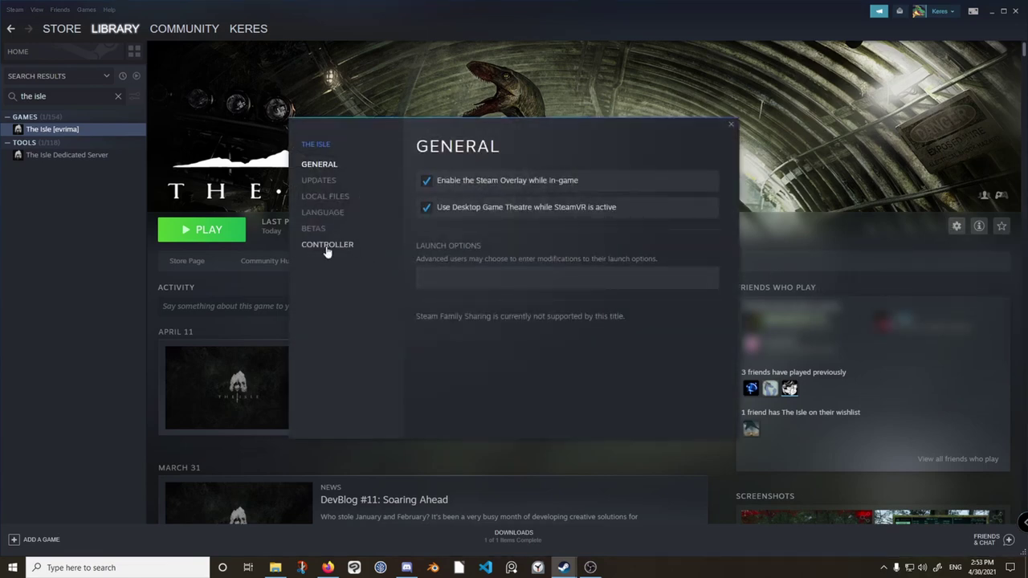
{"action": "left_click", "coordinate": [327, 245]}
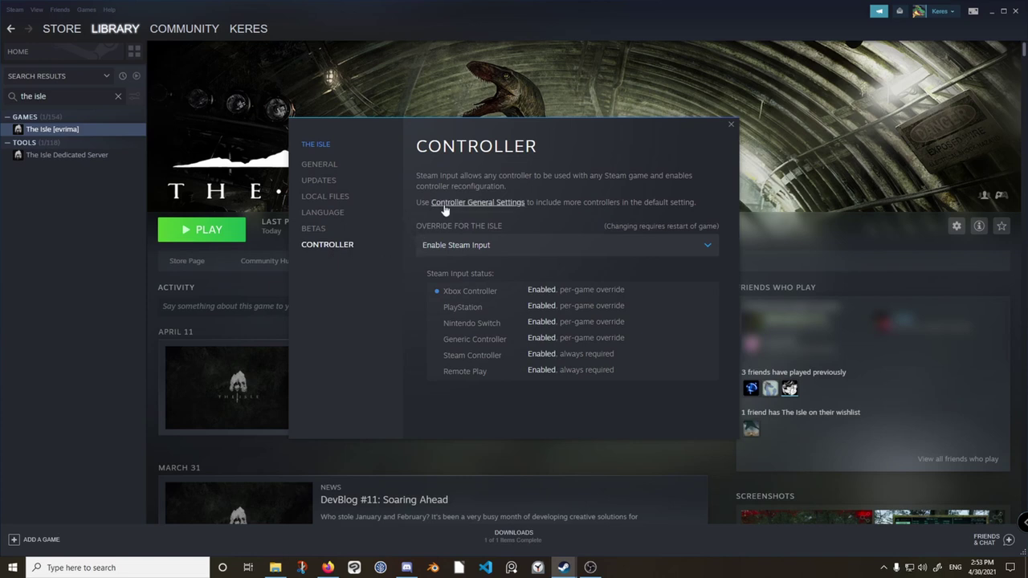
{"action": "left_click", "coordinate": [520, 245]}
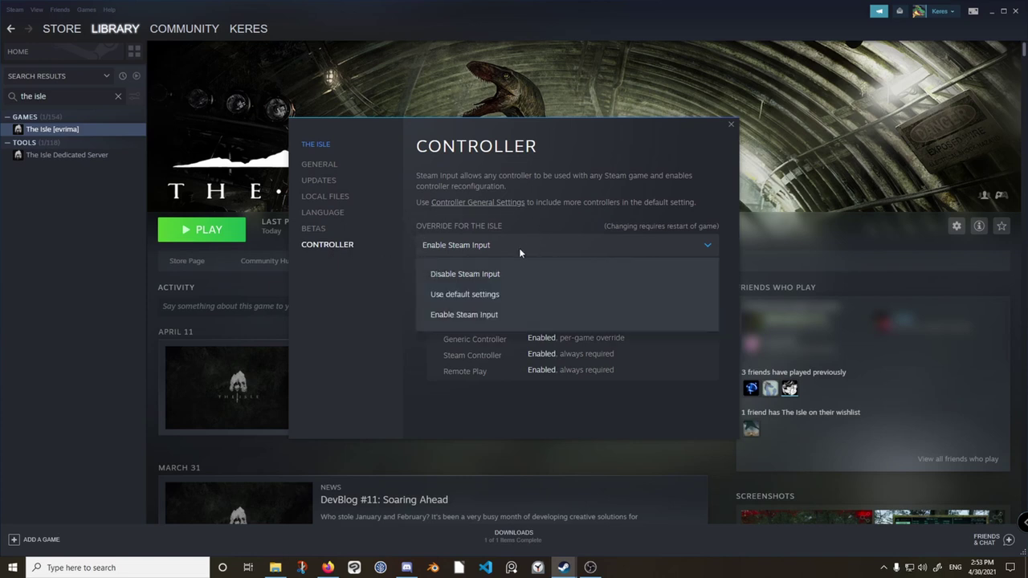
{"action": "left_click", "coordinate": [470, 315]}
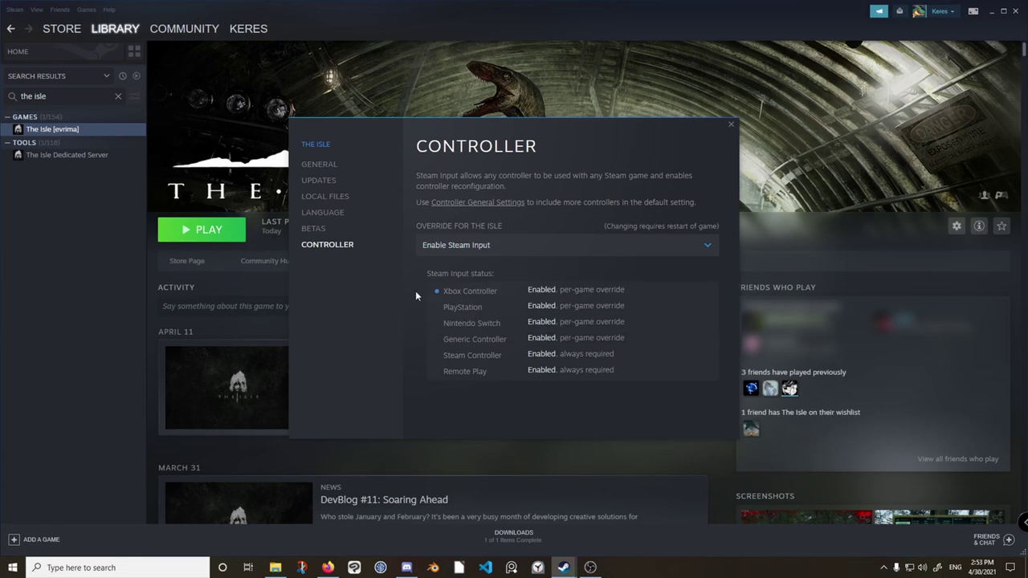
{"action": "left_click", "coordinate": [730, 125]}
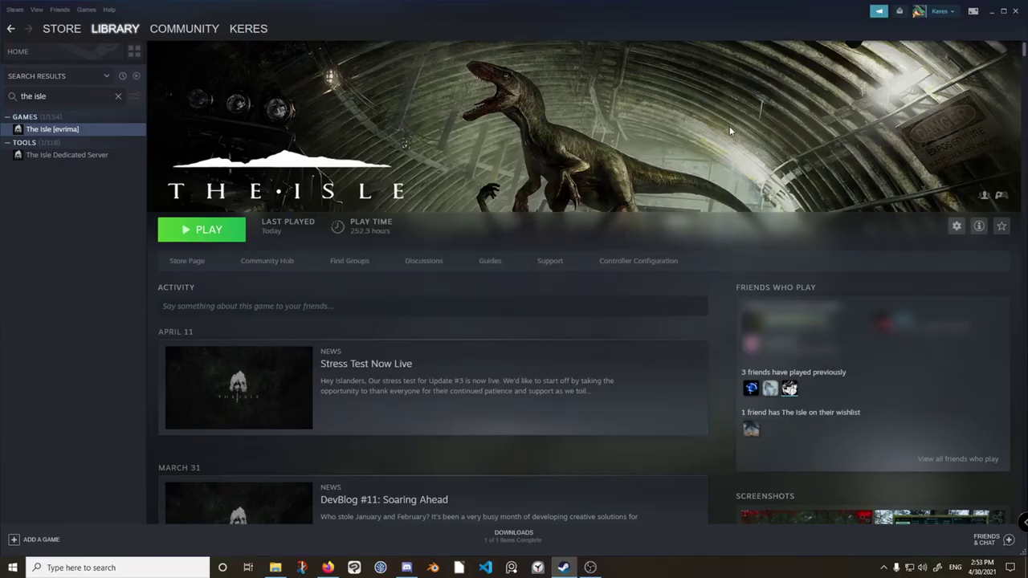
- Launch Big Picture Mode from Steam's system tray icon menu
{"action": "left_click", "coordinate": [37, 9]}
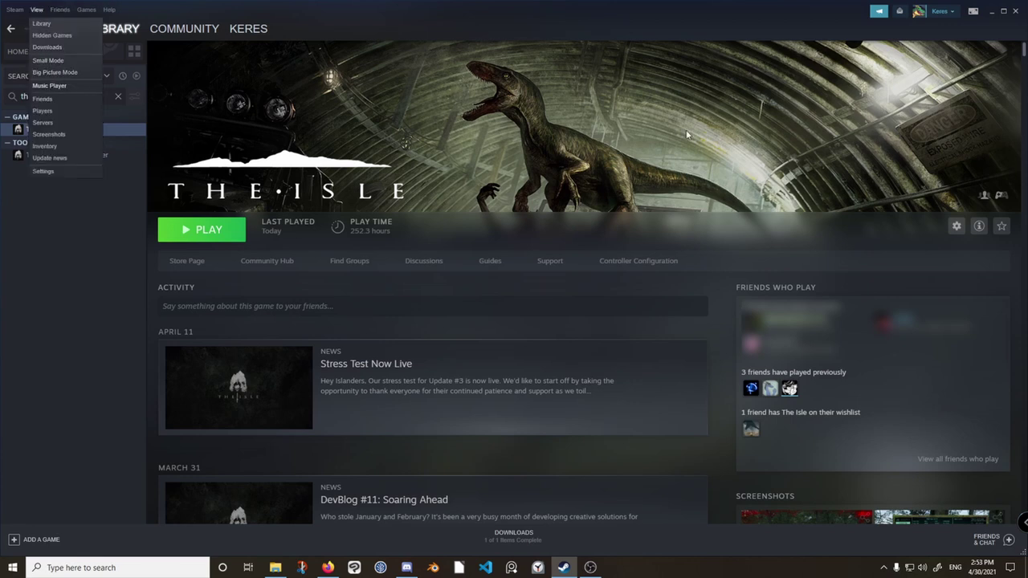
{"action": "left_click", "coordinate": [884, 567]}
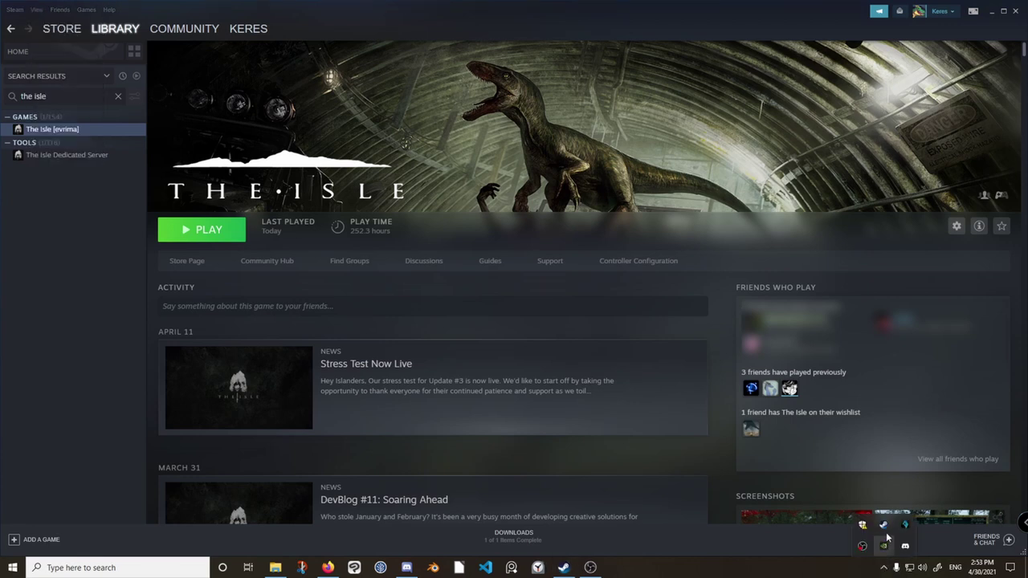
{"action": "right_click", "coordinate": [883, 526]}
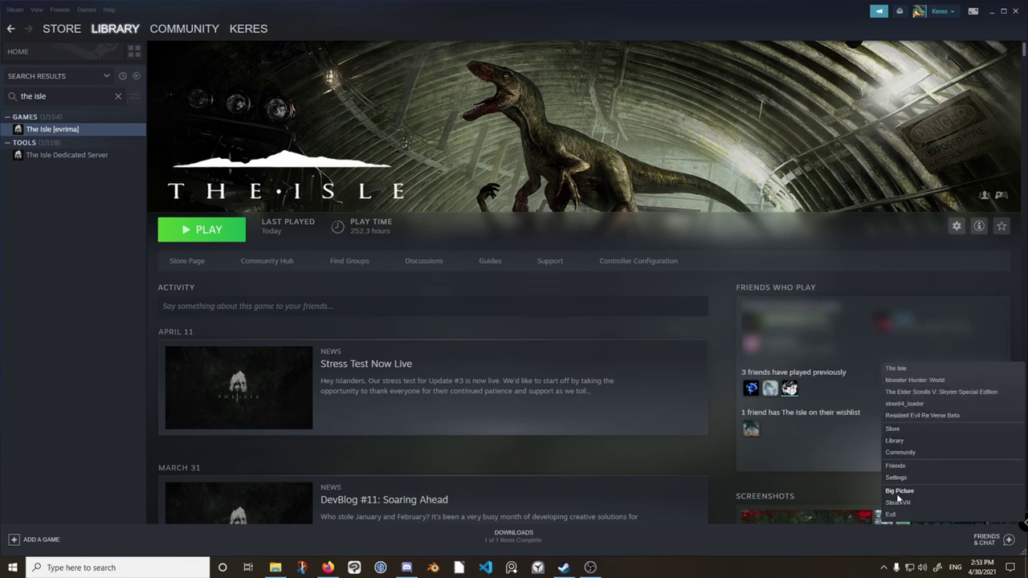
{"action": "left_click", "coordinate": [973, 12]}
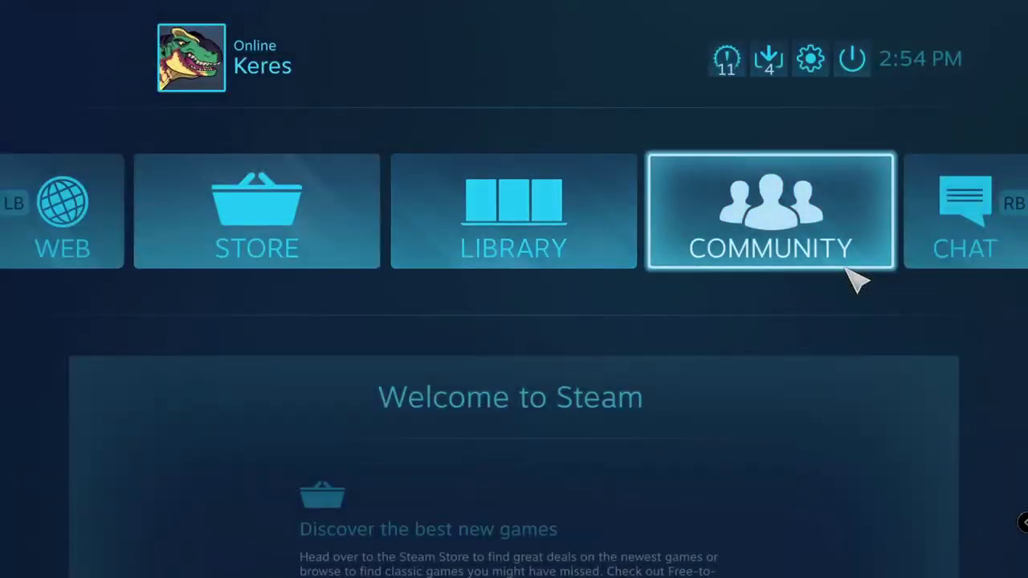
- Navigate the Big Picture library to The Isle's Manage Game controller options
{"action": "key", "text": "Left"}
{"action": "key", "text": "Return"}
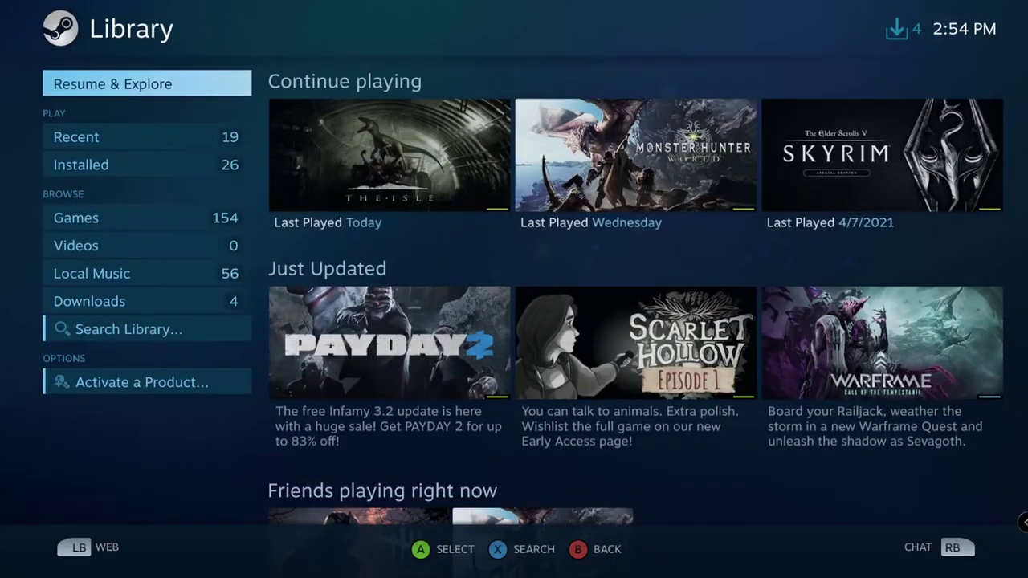
{"action": "key", "text": "Right"}
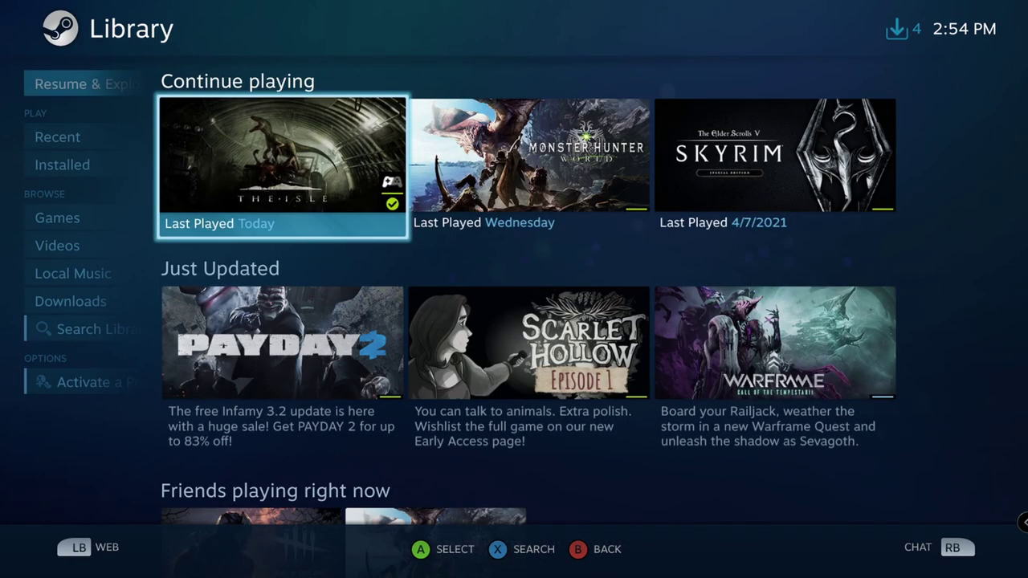
{"action": "key", "text": "Return"}
{"action": "key", "text": "Down"}
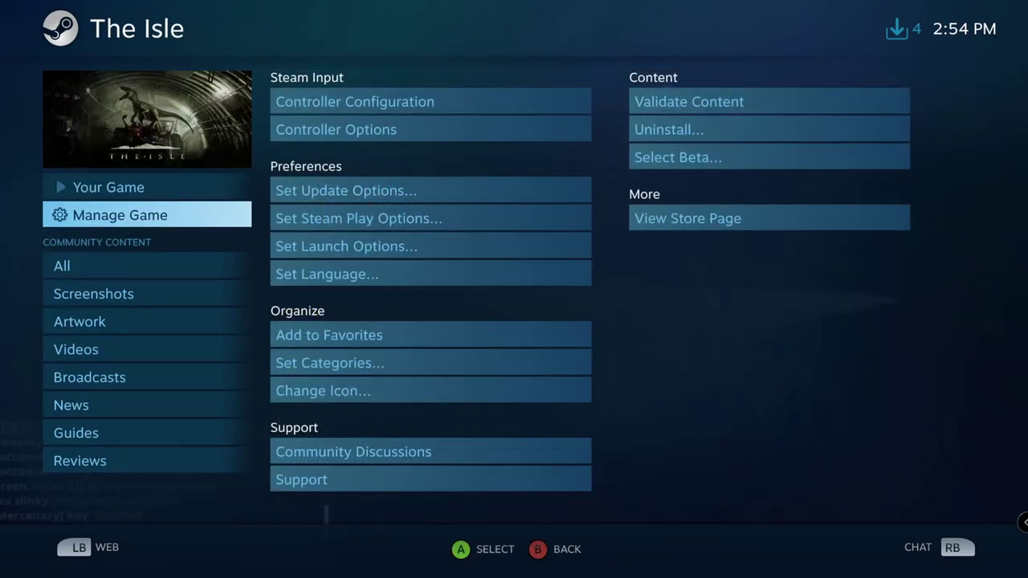
{"action": "key", "text": "Right"}
{"action": "key", "text": "Down"}
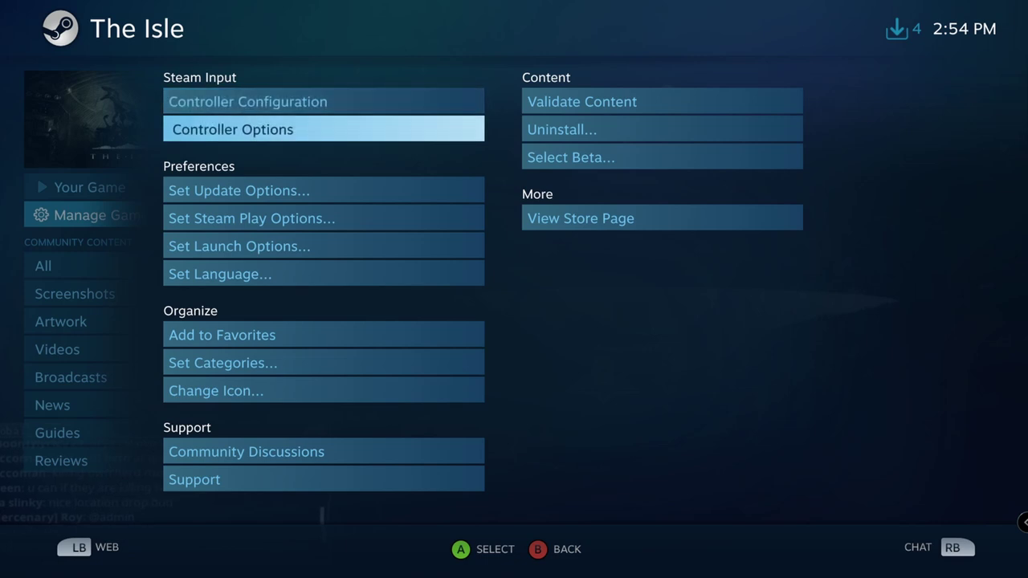
{"action": "key", "text": "Return"}
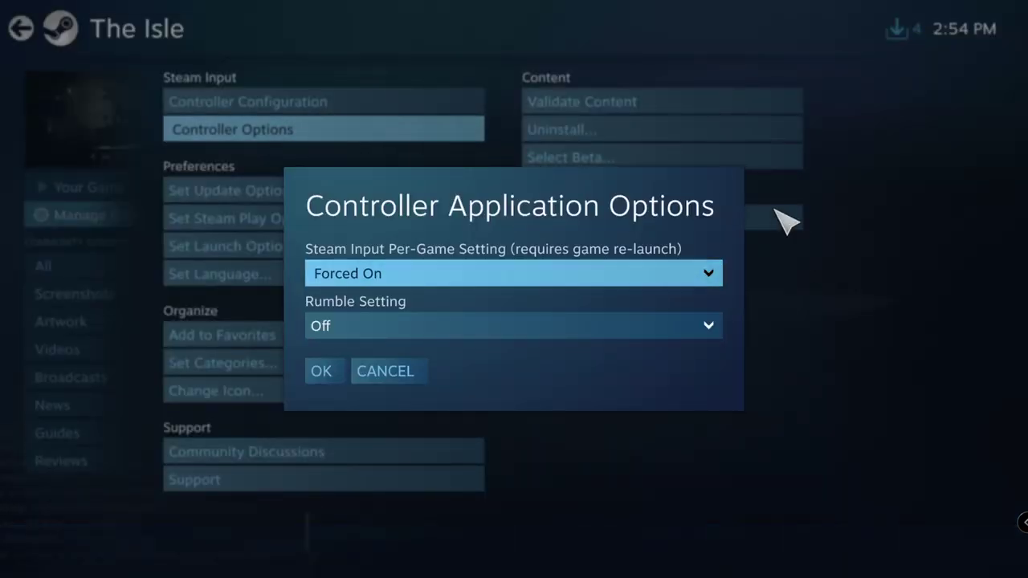
- Set the Steam Input Per-Game Setting to Forced On and confirm with OK
{"action": "left_click", "coordinate": [677, 270]}
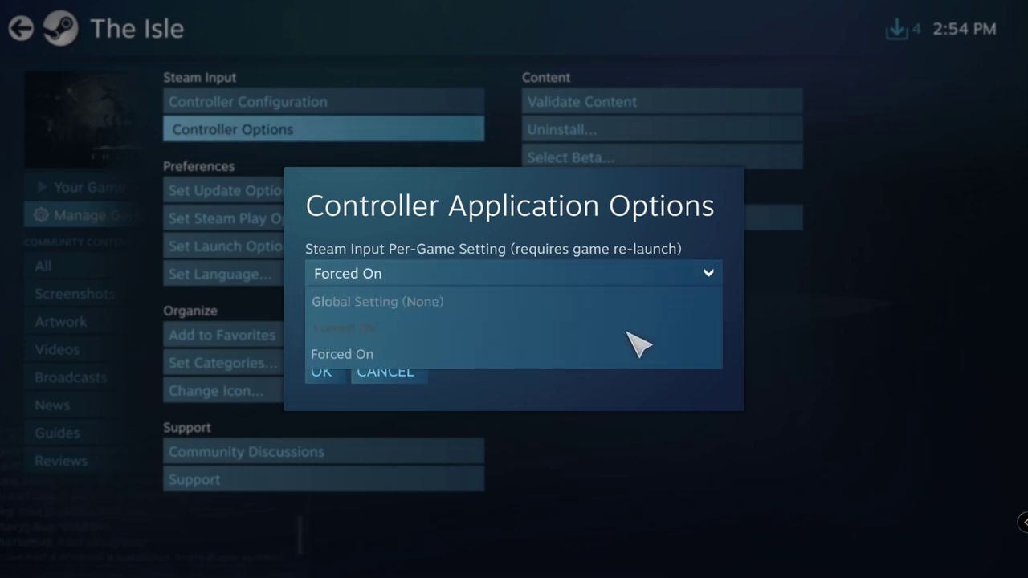
{"action": "left_click", "coordinate": [538, 353]}
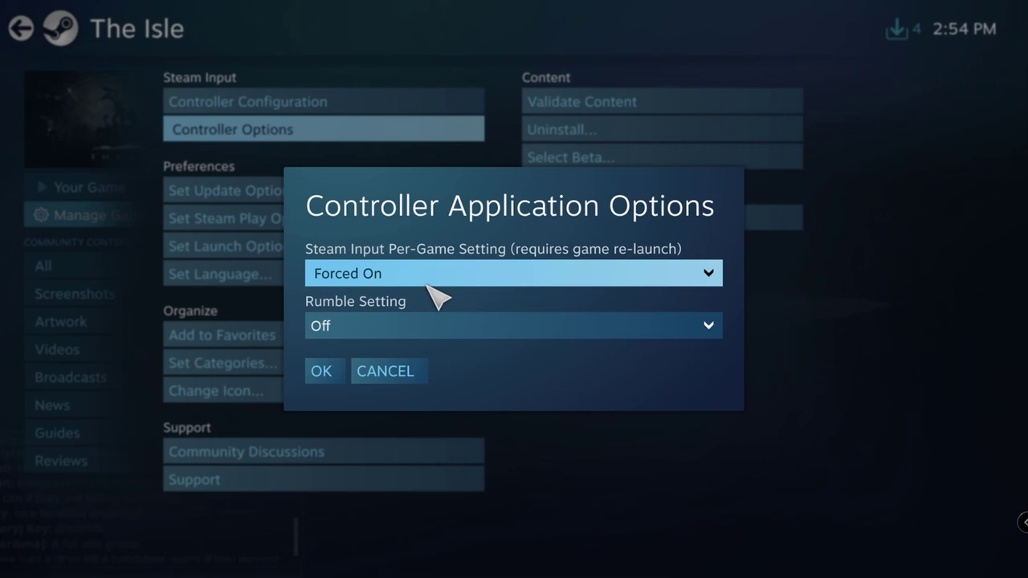
{"action": "left_click", "coordinate": [333, 371]}
- Preview the recommended Gamepad template and apply it as The Isle's controller configuration
{"action": "key", "text": "Up"}
{"action": "key", "text": "Up"}
{"action": "key", "text": "Up"}
{"action": "key", "text": "Up"}
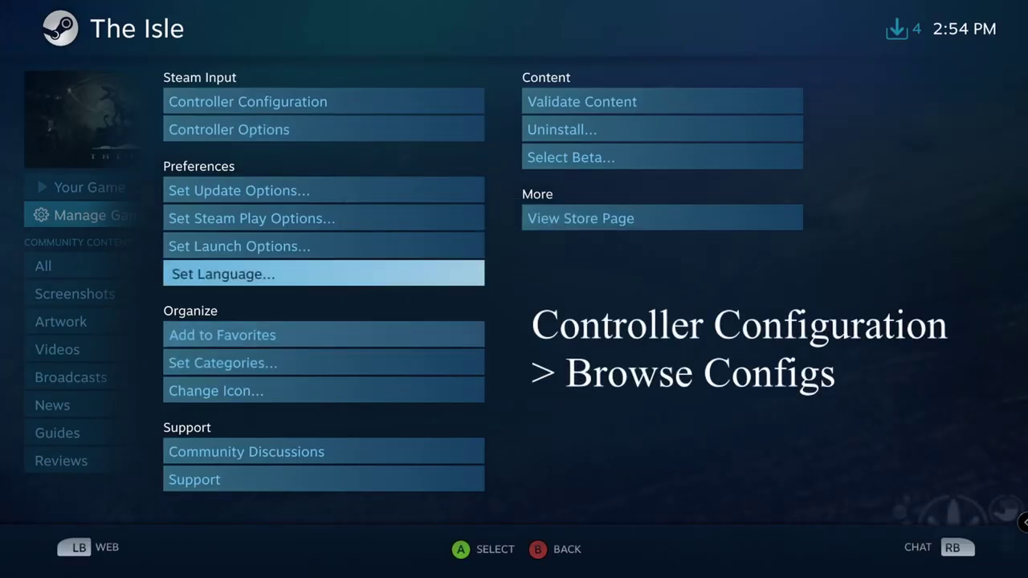
{"action": "key", "text": "Up"}
{"action": "key", "text": "Up"}
{"action": "key", "text": "Up"}
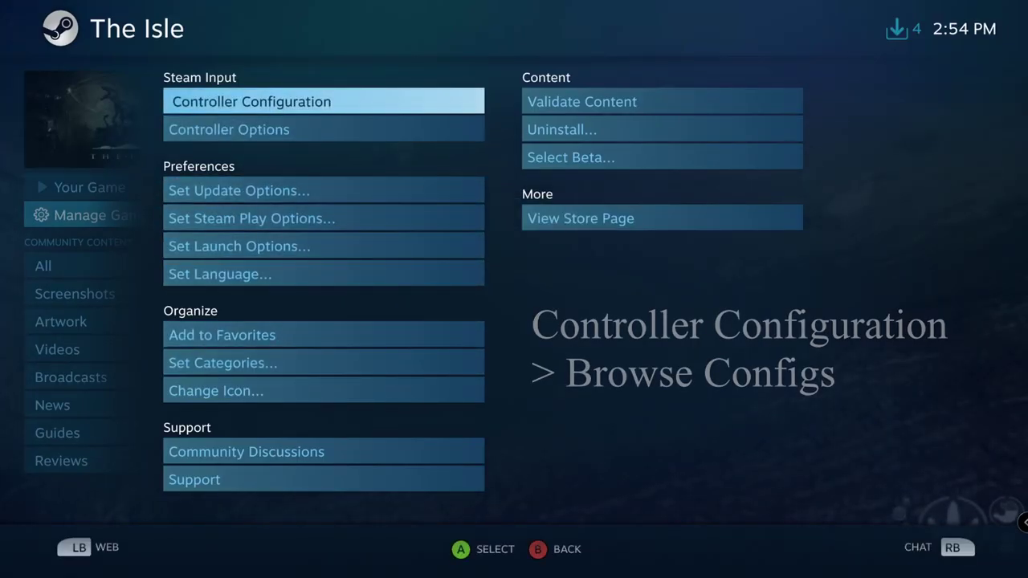
{"action": "key", "text": "Return"}
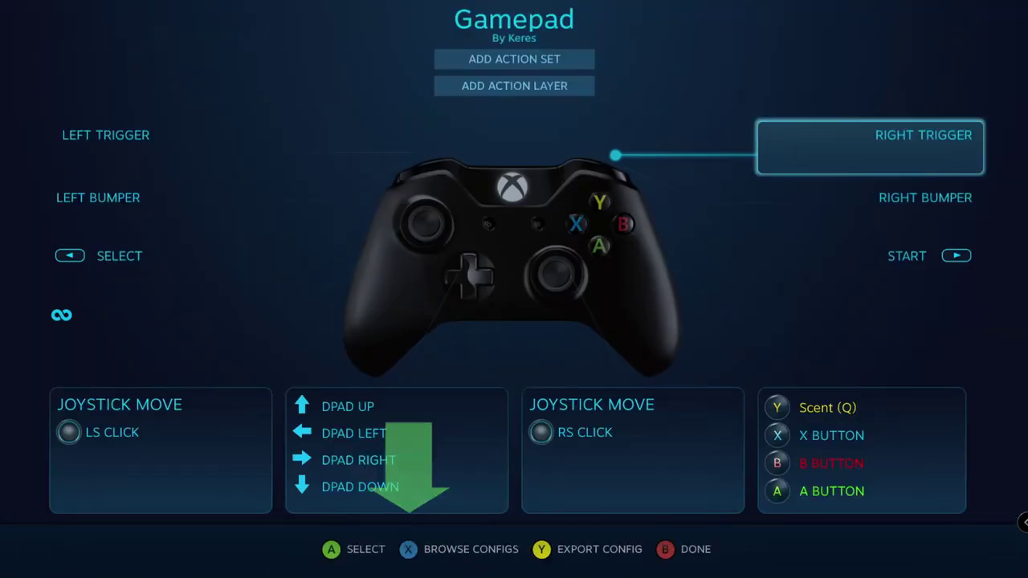
{"action": "key", "text": "x"}
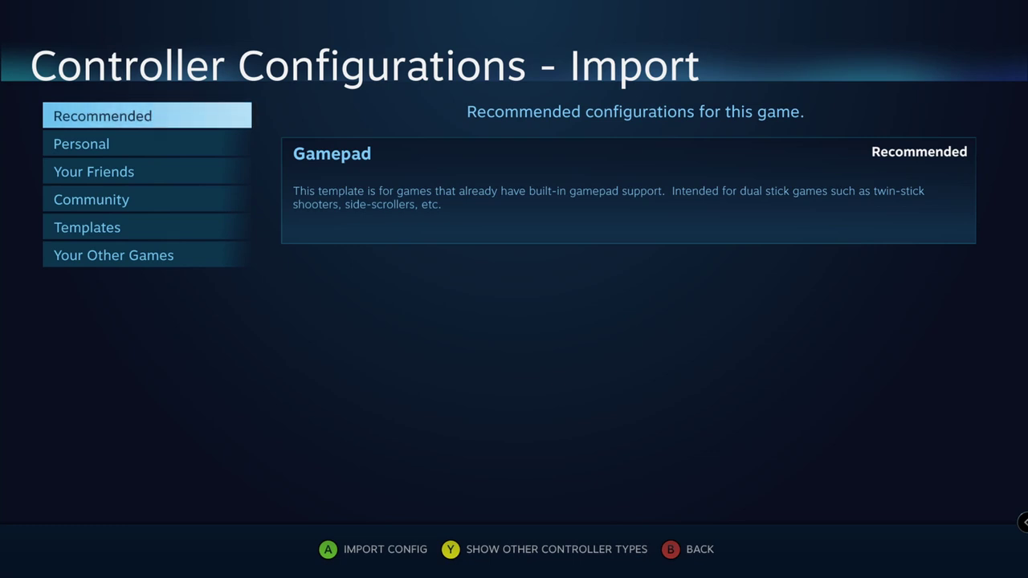
{"action": "key", "text": "Right"}
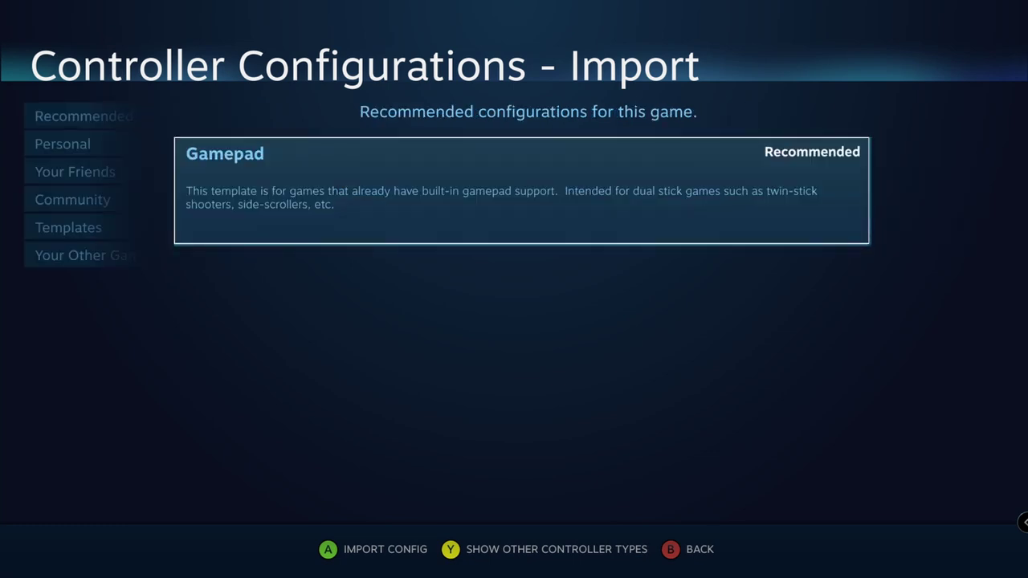
{"action": "key", "text": "Return"}
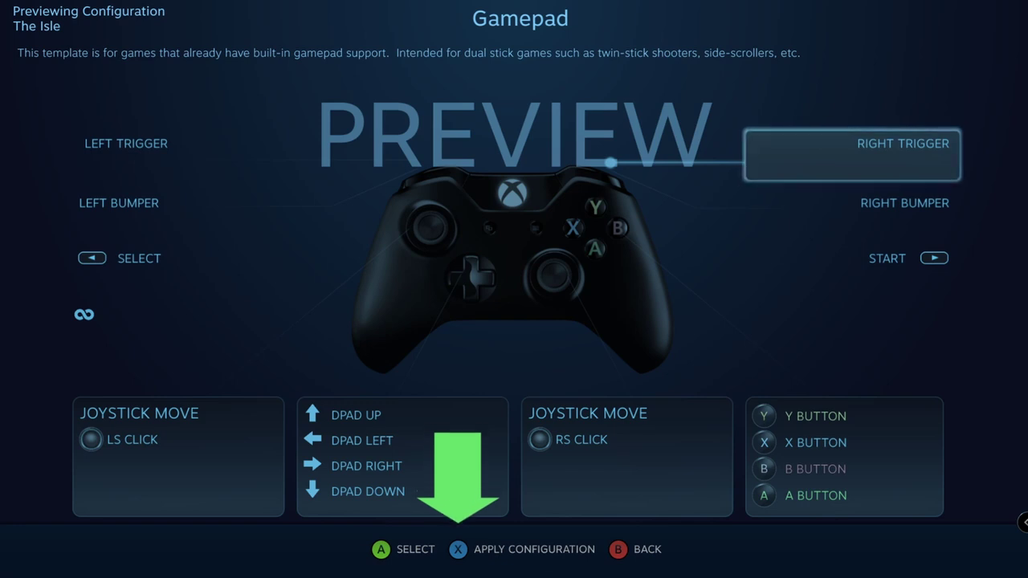
{"action": "key", "text": "x"}
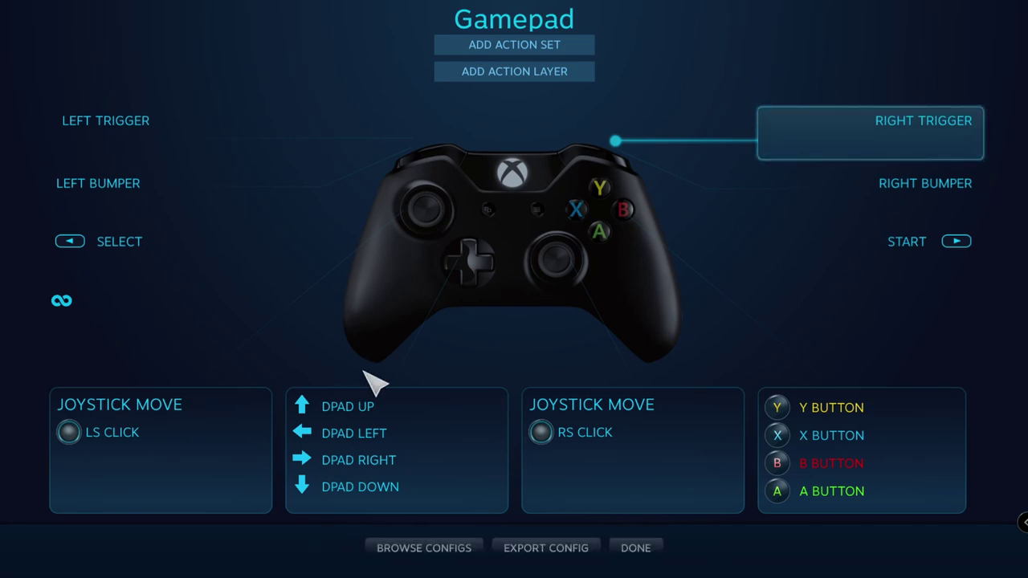
- Bind face button Y to Q labelled 'Scent' and B to H labelled 'Rest'
{"action": "key", "text": "Down"}
{"action": "key", "text": "Down"}
{"action": "key", "text": "Down"}
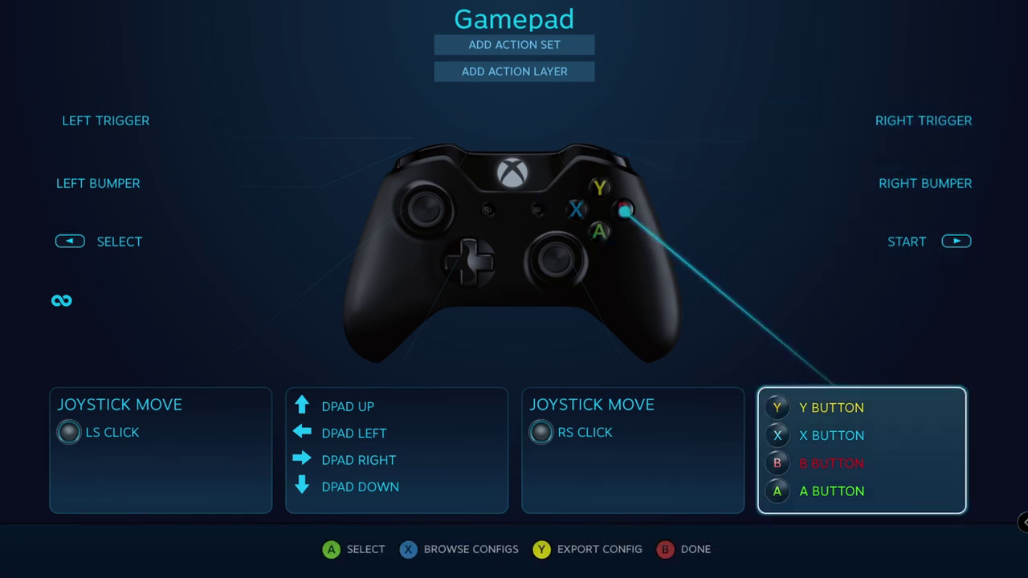
{"action": "key", "text": "Return"}
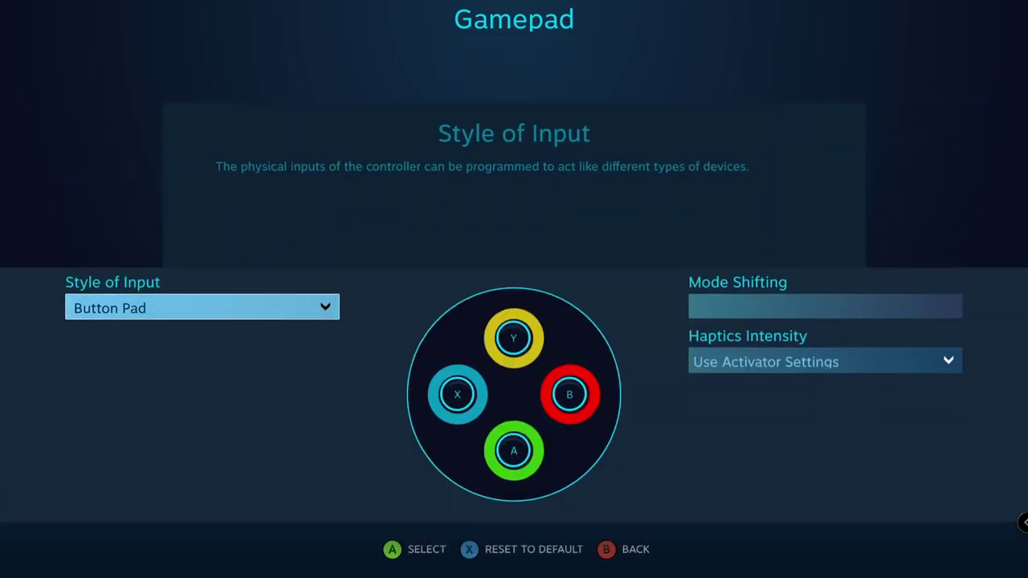
{"action": "key", "text": "Right"}
{"action": "key", "text": "Right"}
{"action": "key", "text": "Up"}
{"action": "key", "text": "Return"}
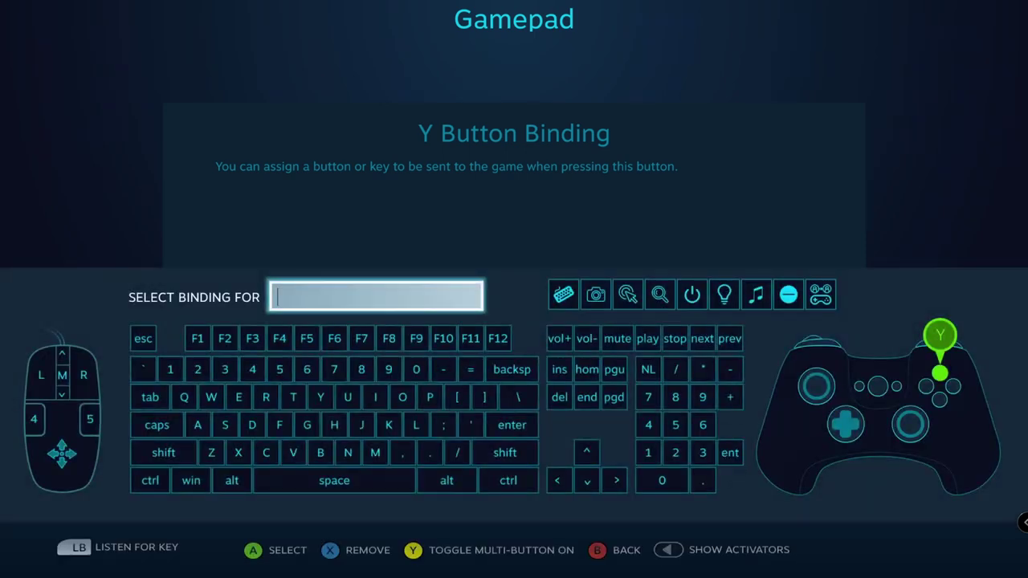
{"action": "type", "text": "Scent"}
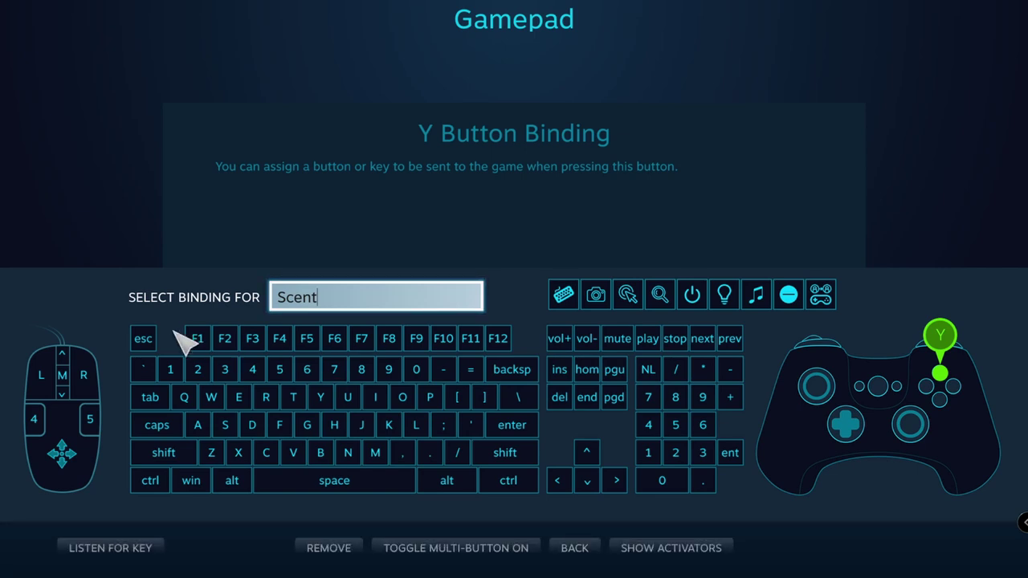
{"action": "left_click", "coordinate": [187, 397]}
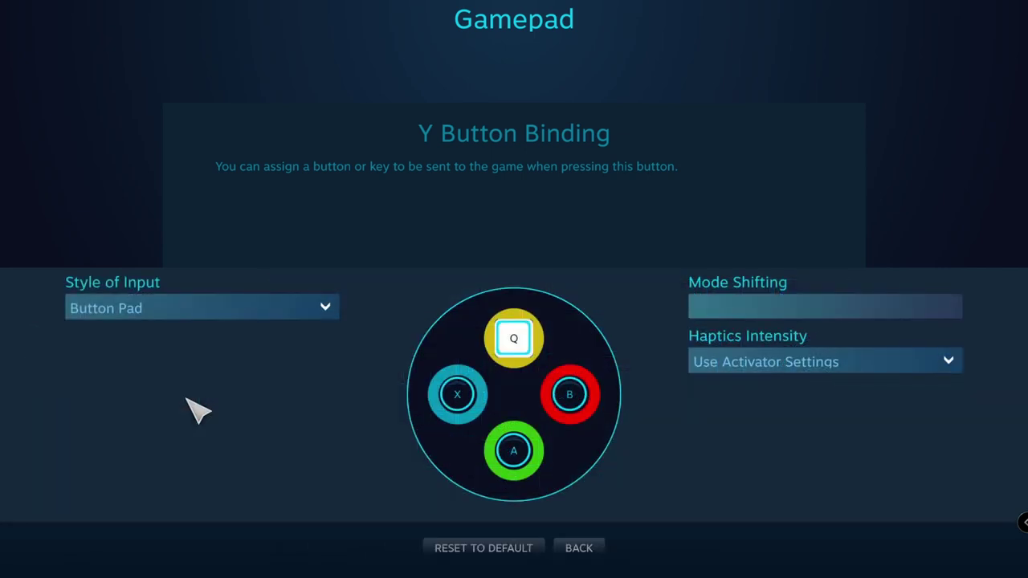
{"action": "left_click", "coordinate": [566, 400]}
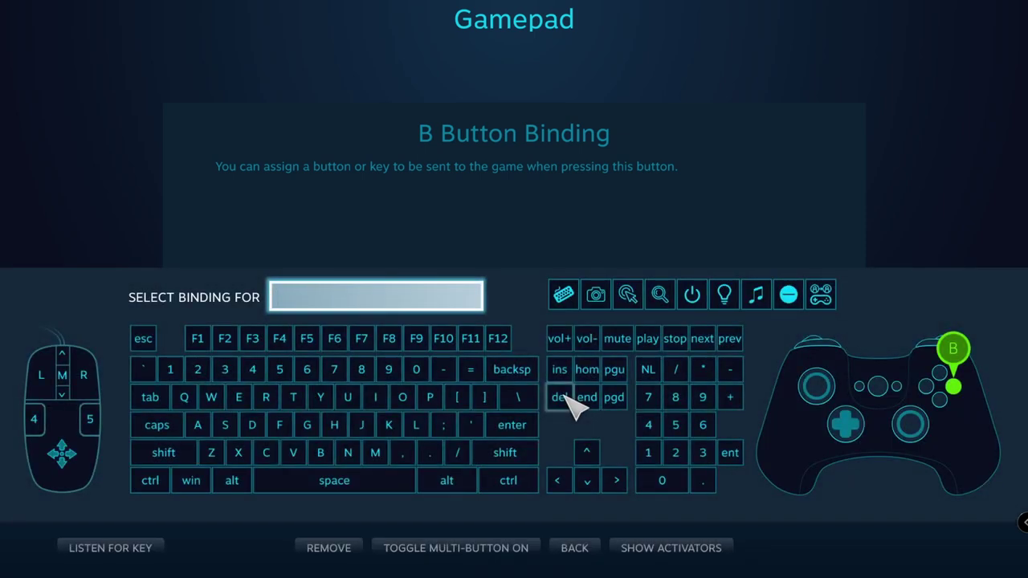
{"action": "type", "text": "Rest"}
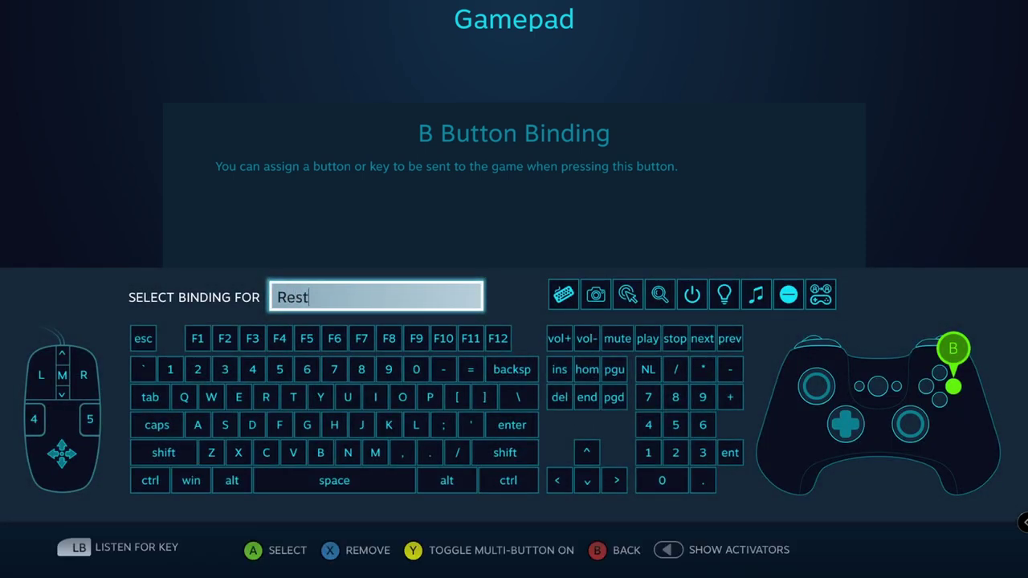
{"action": "left_click", "coordinate": [335, 425]}
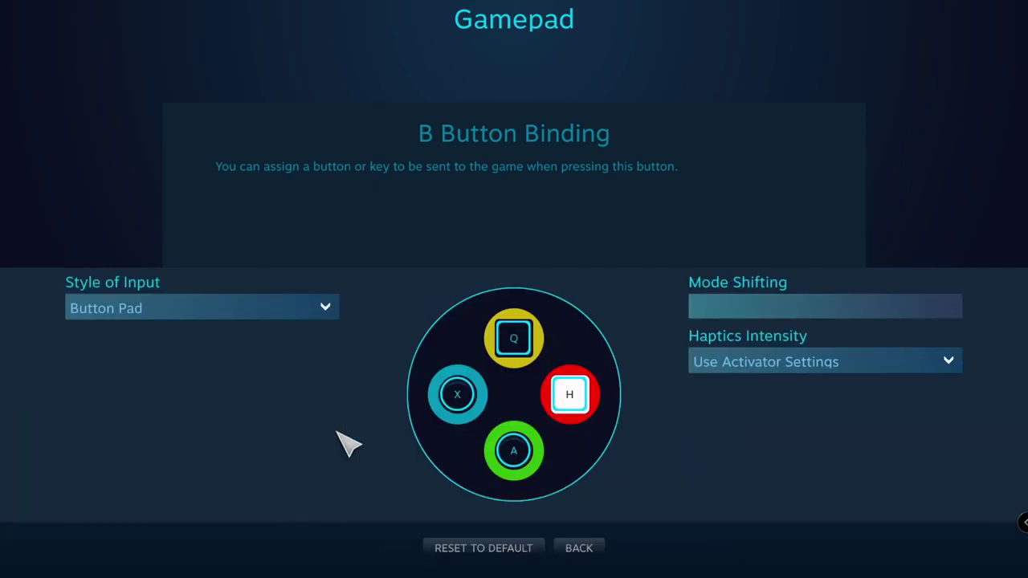
- Bind A to Space labelled 'Jump' and X to E labelled 'Eat / Drink / Interact'
{"action": "left_click", "coordinate": [519, 472]}
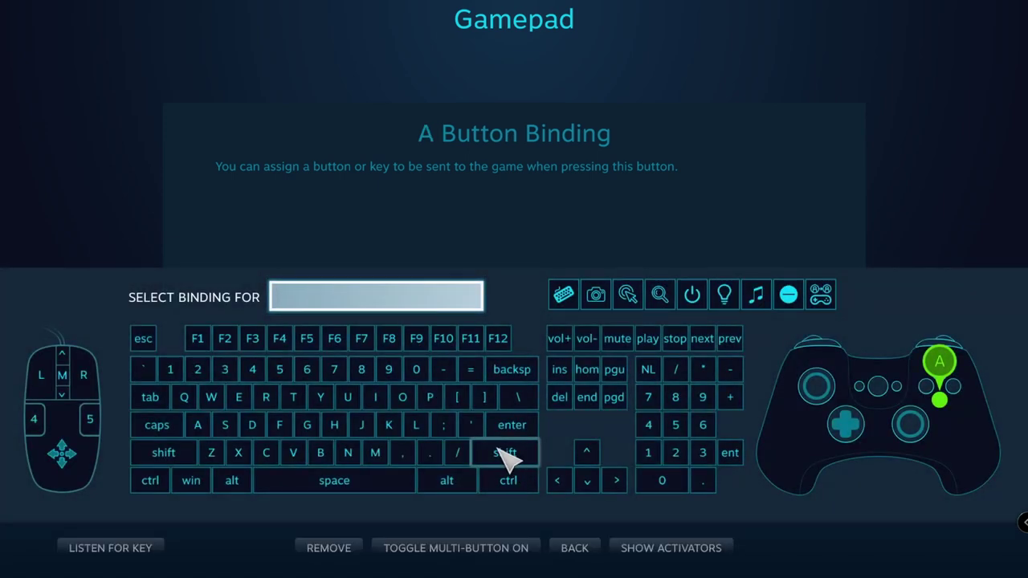
{"action": "type", "text": "Jump"}
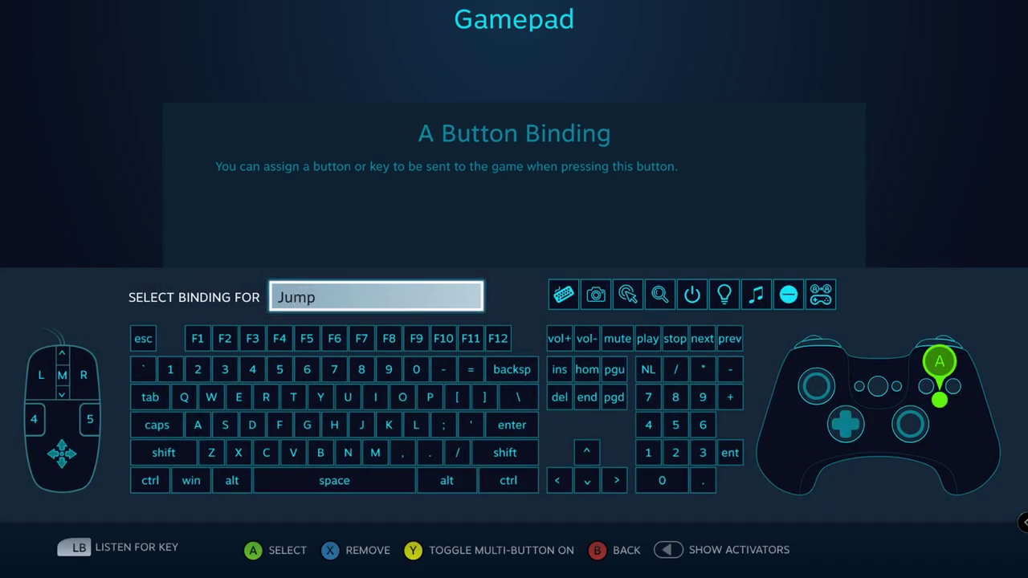
{"action": "left_click", "coordinate": [401, 487]}
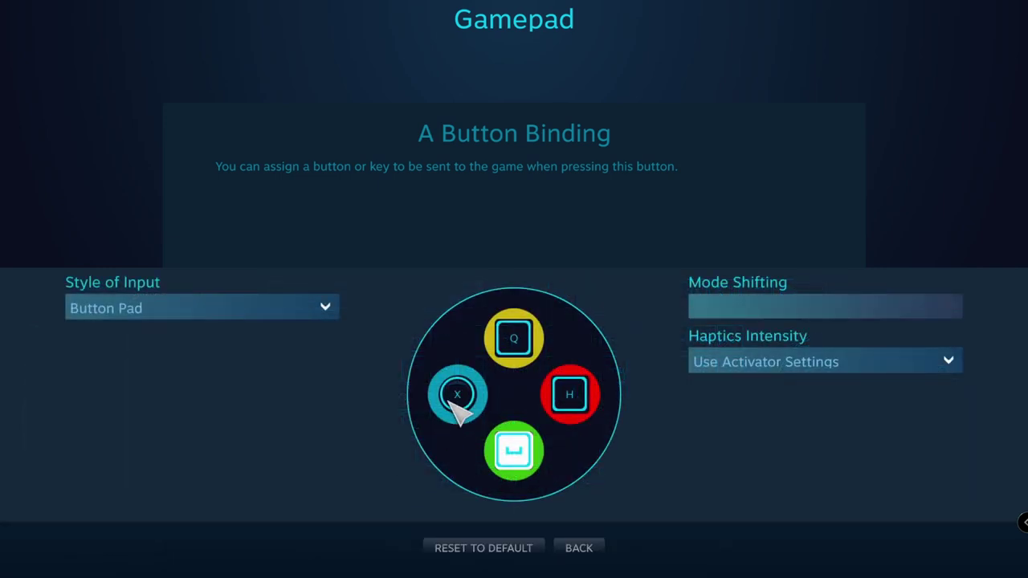
{"action": "left_click", "coordinate": [458, 395]}
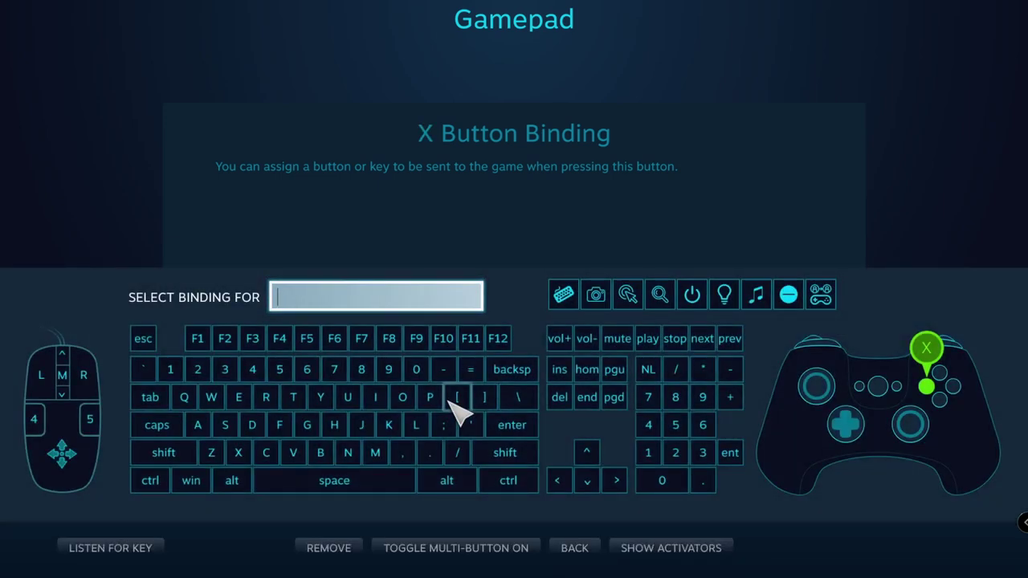
{"action": "type", "text": "Eat / Drink"}
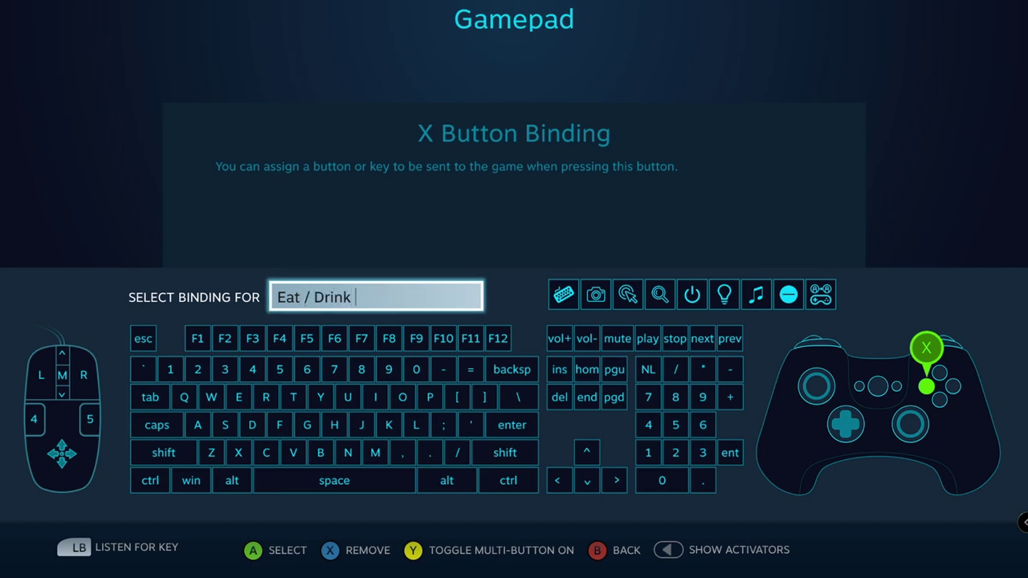
{"action": "type", "text": " / Interact"}
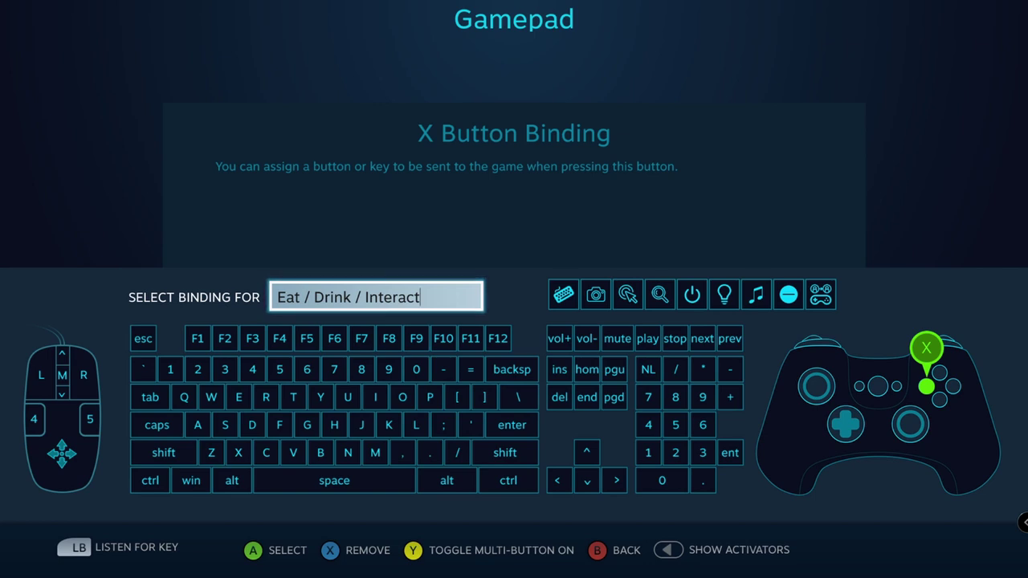
{"action": "left_click", "coordinate": [250, 395]}
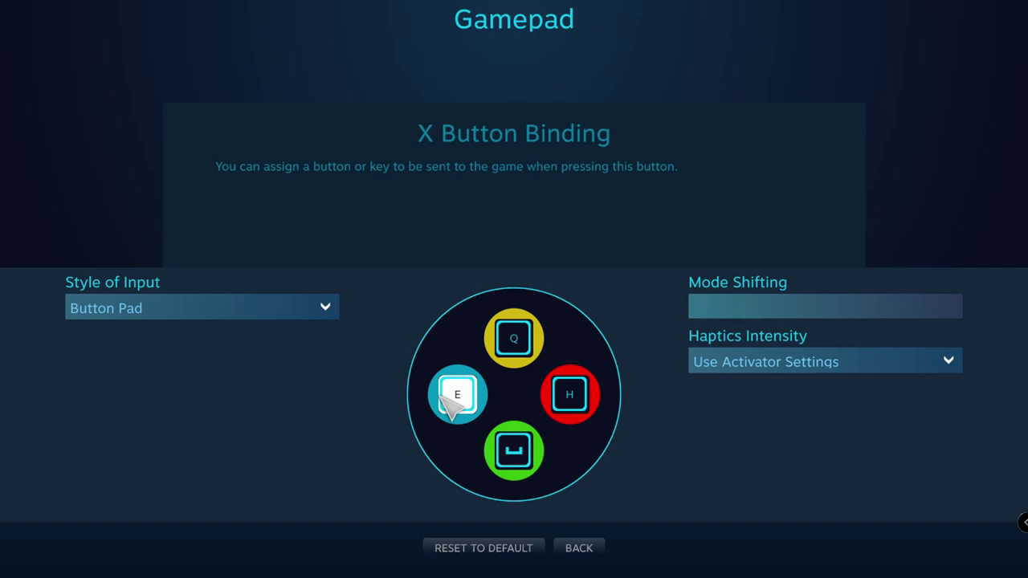
{"action": "left_click", "coordinate": [460, 399]}
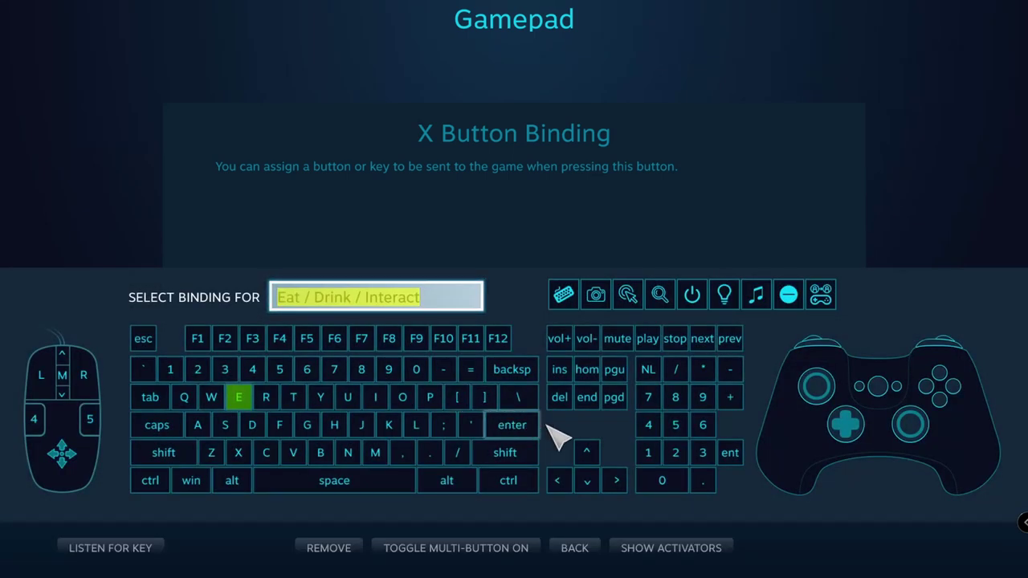
- Make X's E binding a long press and add a regular-press 'Pick Up' activator on G
{"action": "left_click", "coordinate": [671, 549]}
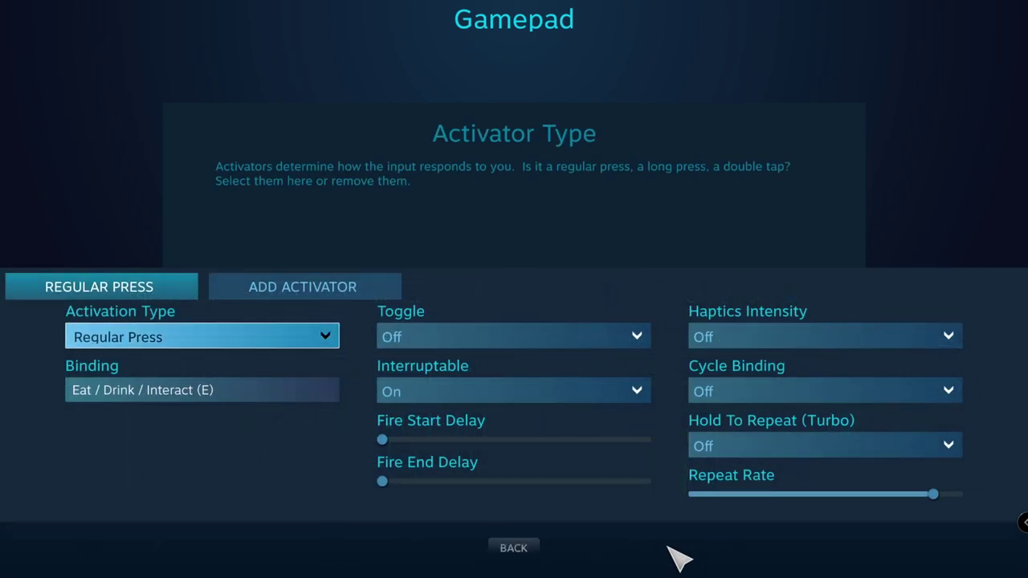
{"action": "left_click", "coordinate": [233, 338]}
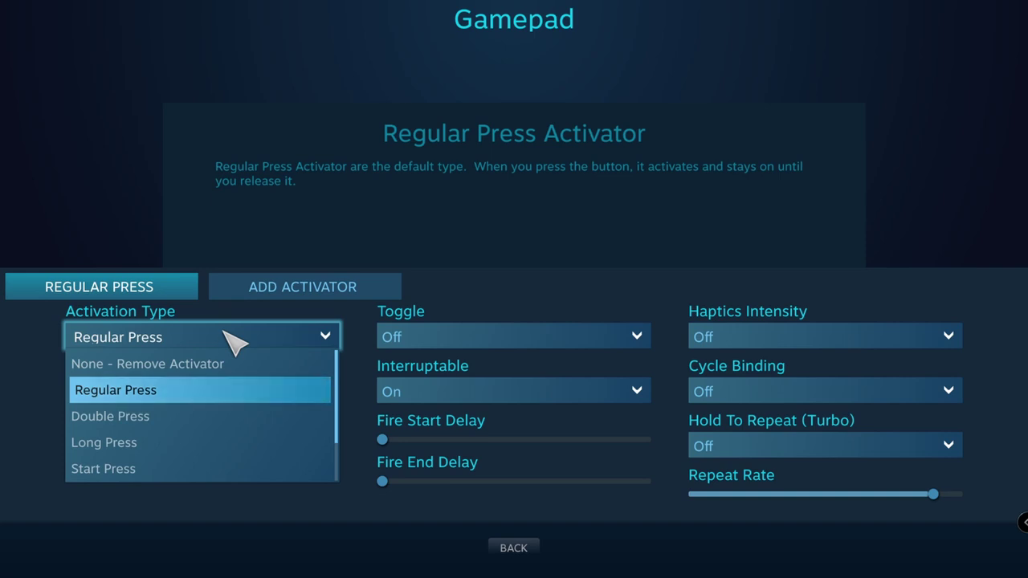
{"action": "left_click", "coordinate": [197, 452]}
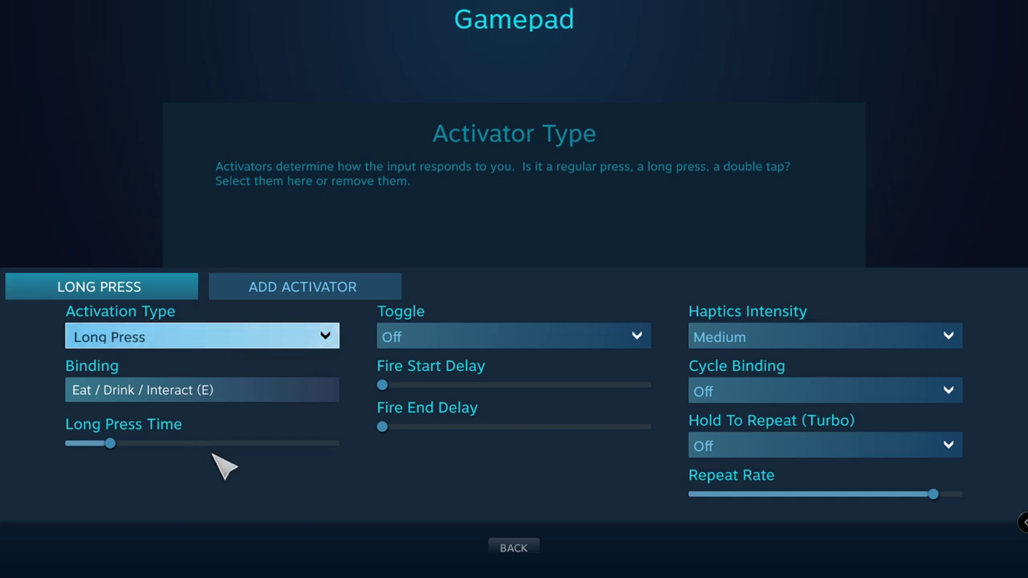
{"action": "left_click", "coordinate": [345, 296]}
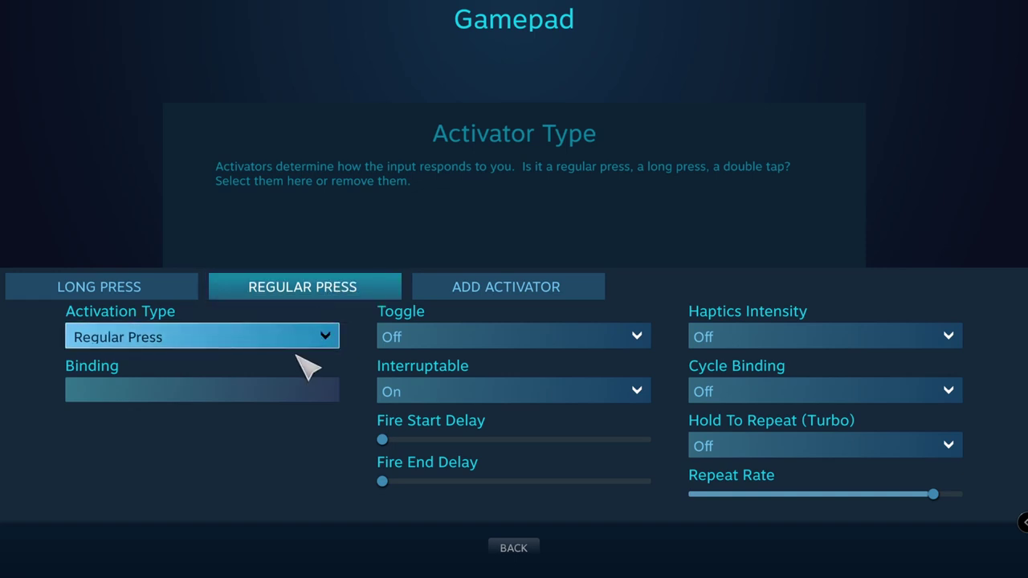
{"action": "left_click", "coordinate": [280, 391]}
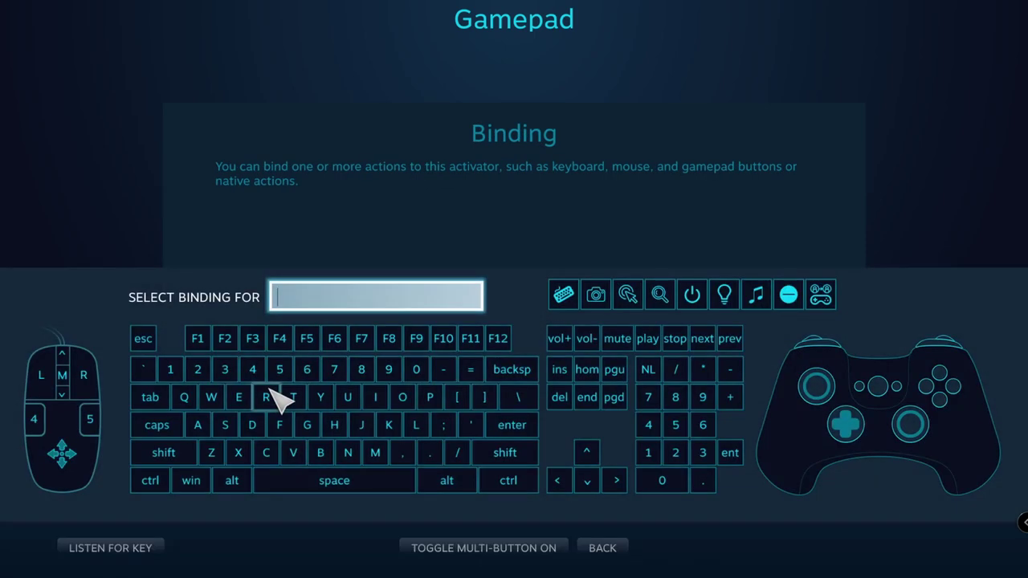
{"action": "type", "text": "Pick "}
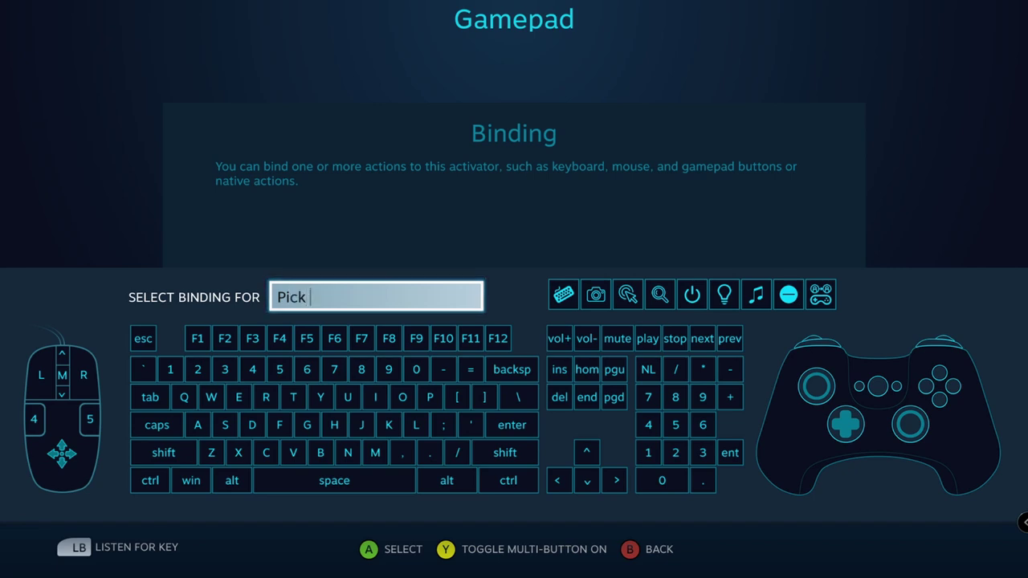
{"action": "type", "text": "Up"}
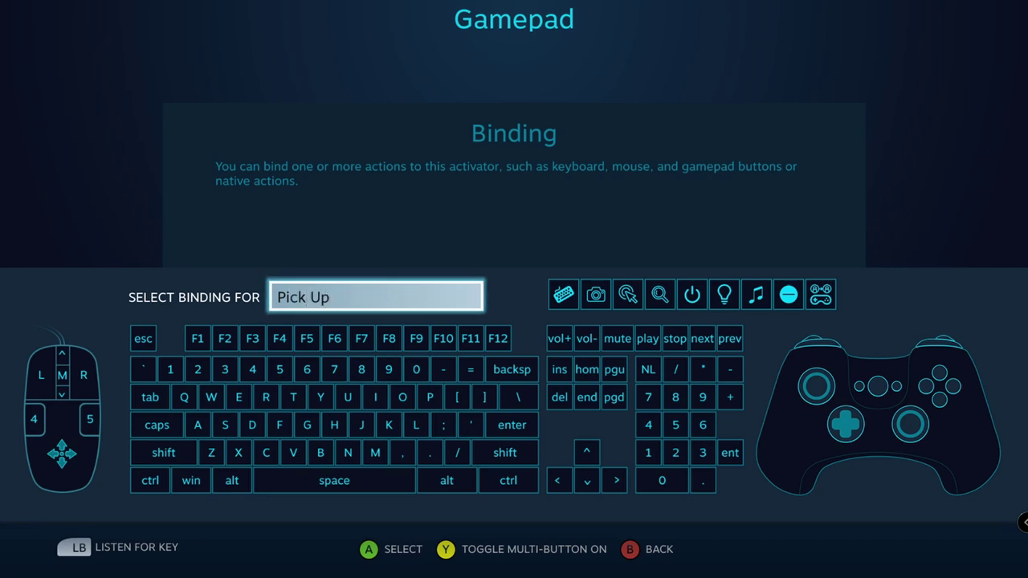
{"action": "left_click", "coordinate": [307, 424]}
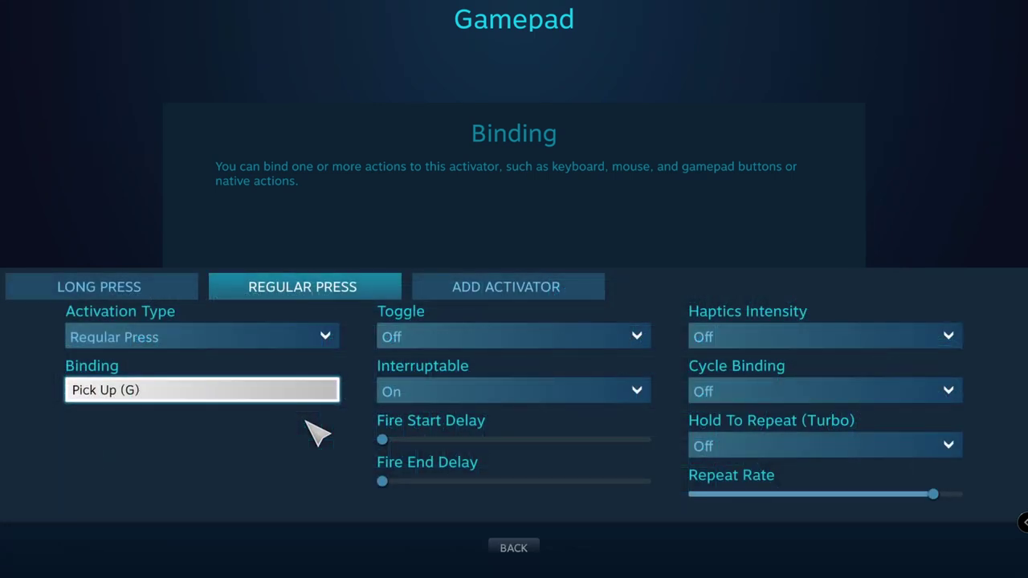
{"action": "left_click", "coordinate": [515, 549]}
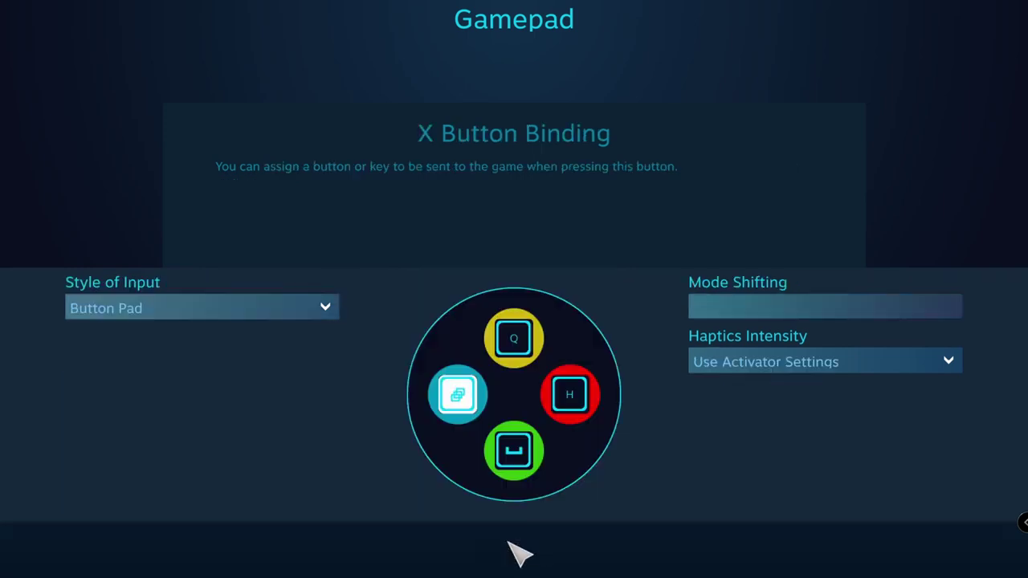
- Add a long-press 'Safe Logout' activator on H to the B button
{"action": "left_click", "coordinate": [570, 396]}
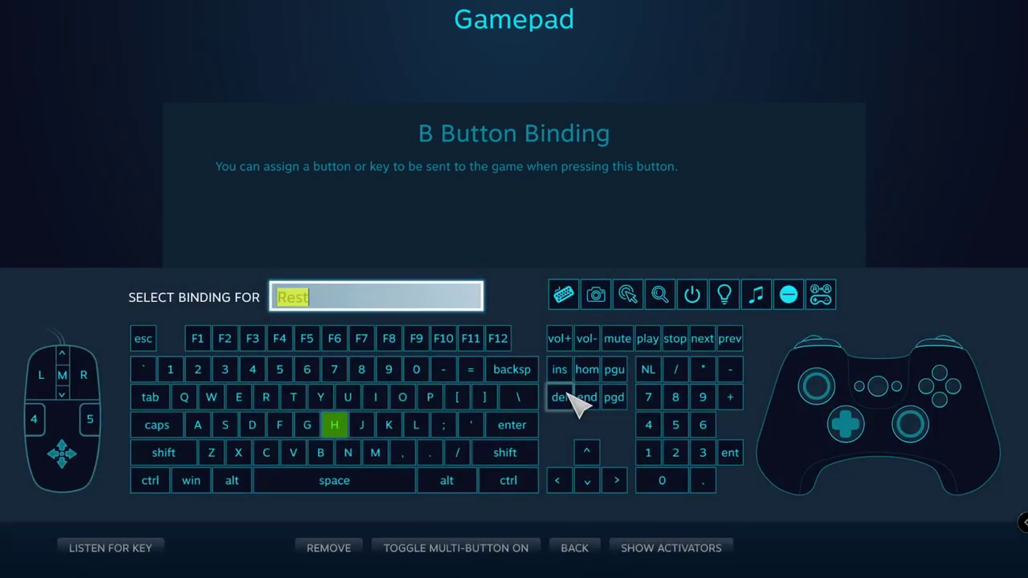
{"action": "left_click", "coordinate": [653, 554]}
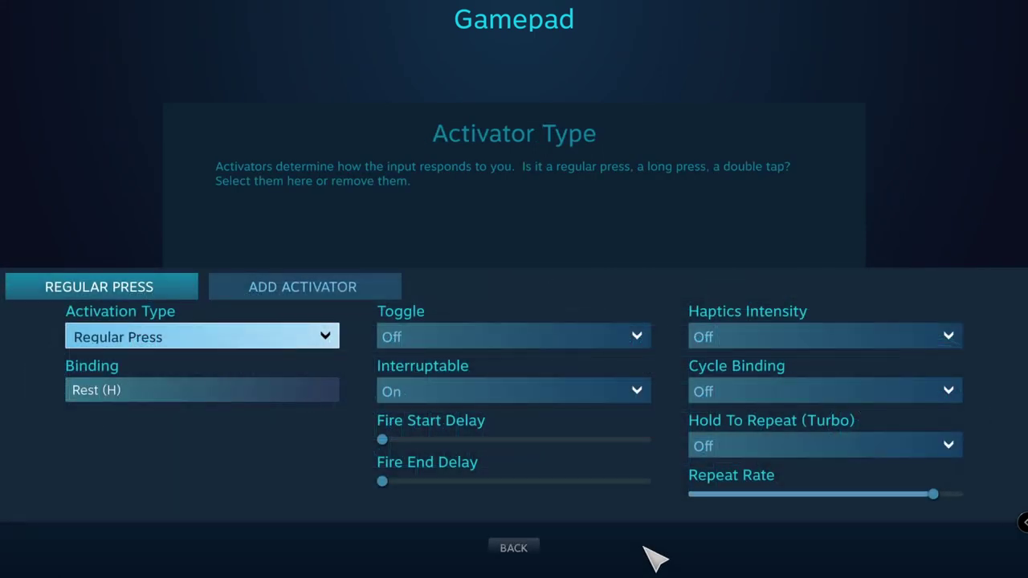
{"action": "left_click", "coordinate": [331, 295]}
{"action": "left_click", "coordinate": [307, 338]}
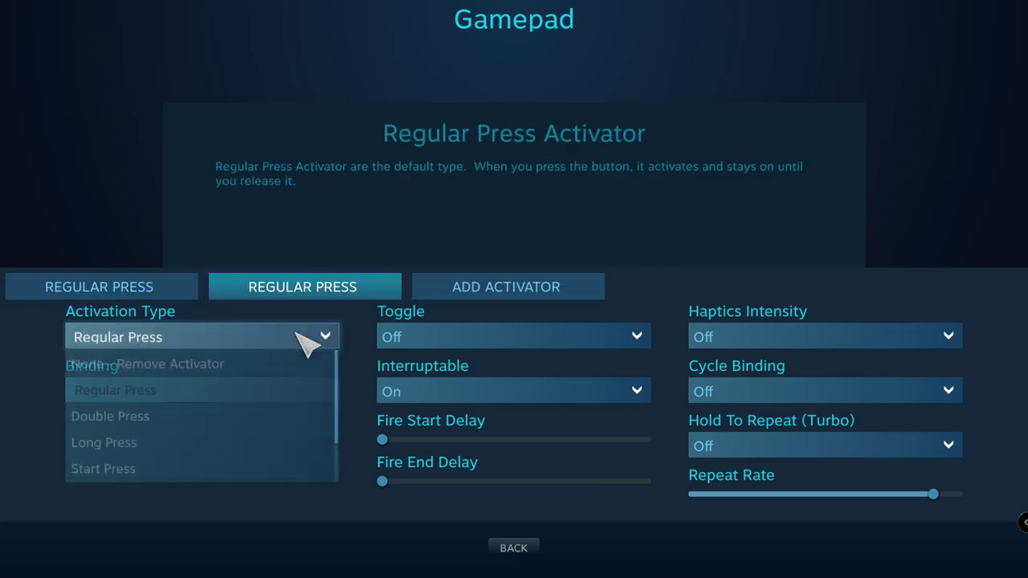
{"action": "left_click", "coordinate": [267, 443]}
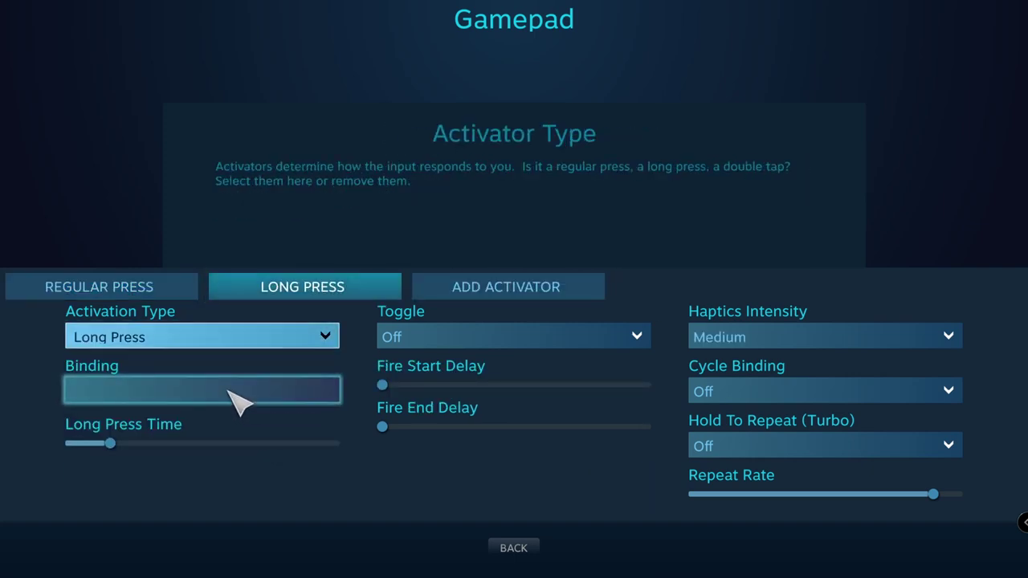
{"action": "left_click", "coordinate": [238, 401]}
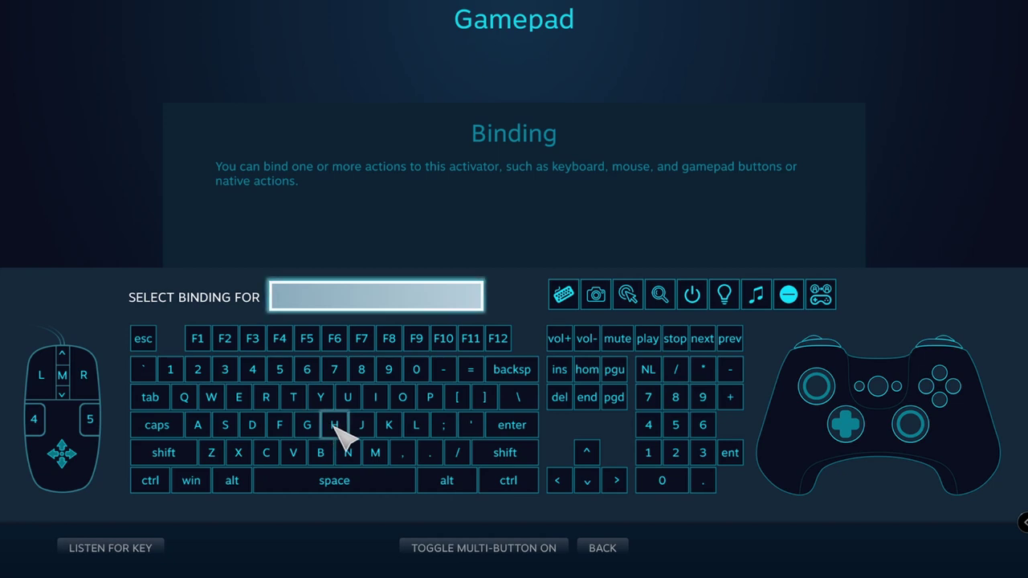
{"action": "type", "text": "Safe Log"}
{"action": "type", "text": "out"}
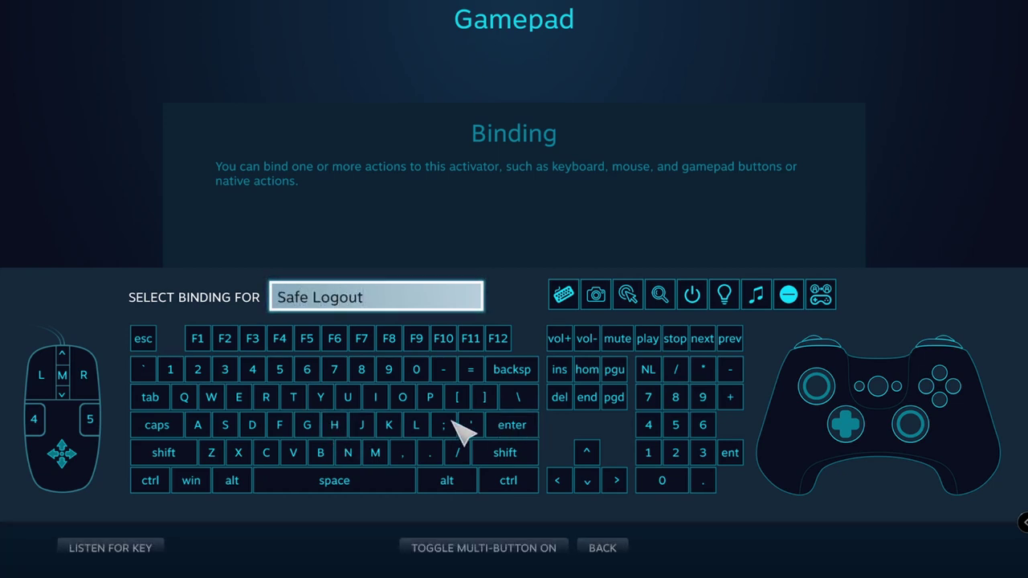
{"action": "left_click", "coordinate": [343, 419]}
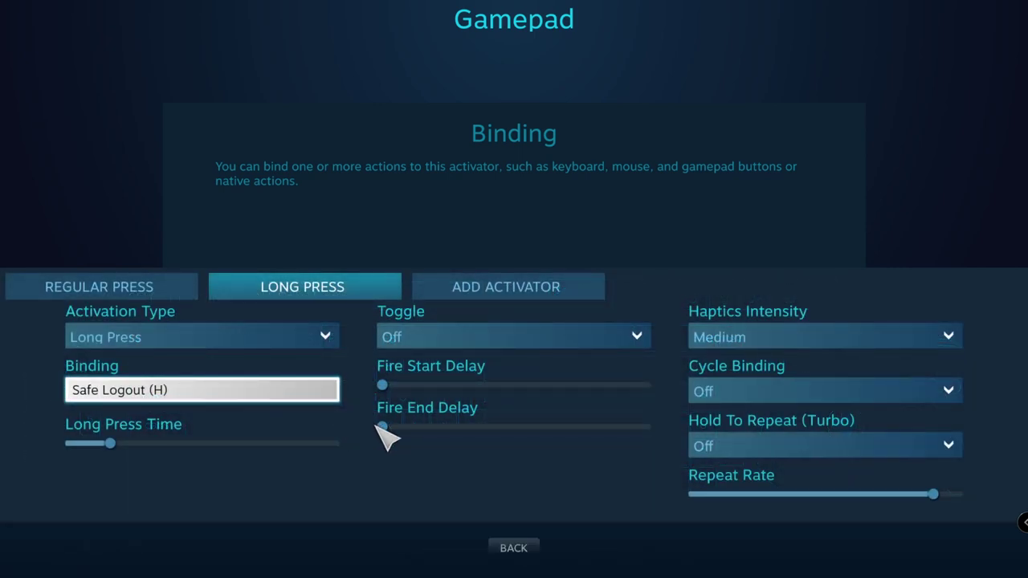
{"action": "left_click", "coordinate": [521, 546]}
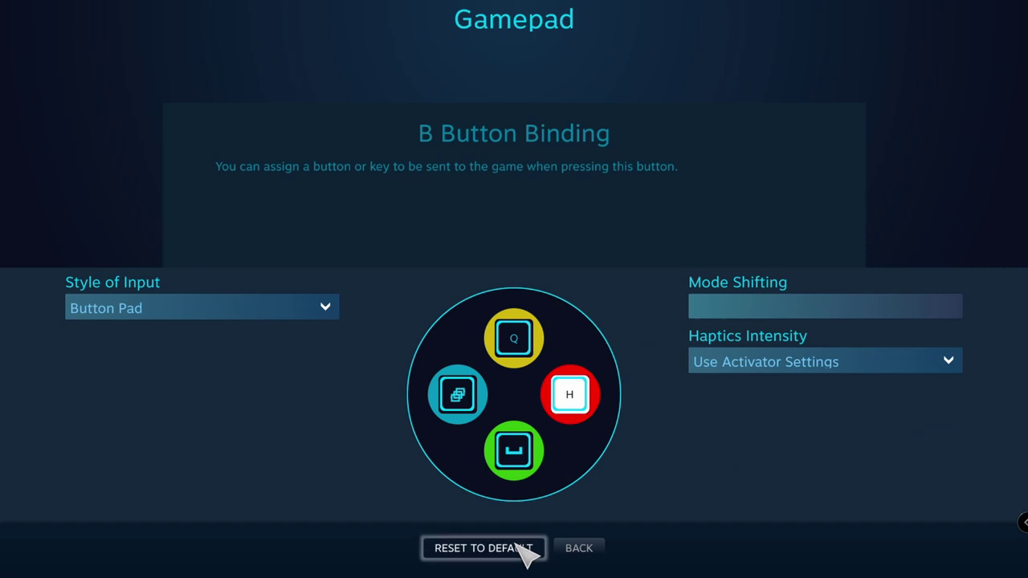
{"action": "left_click", "coordinate": [572, 549]}
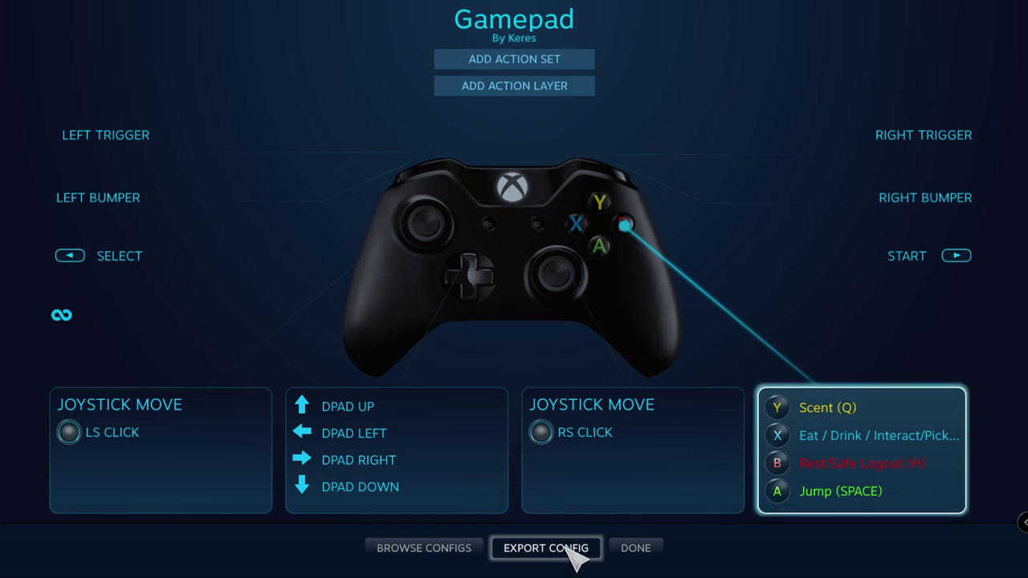
- Bind the right stick click to Left Control, labelled 'Crouch'
{"action": "left_click", "coordinate": [624, 454]}
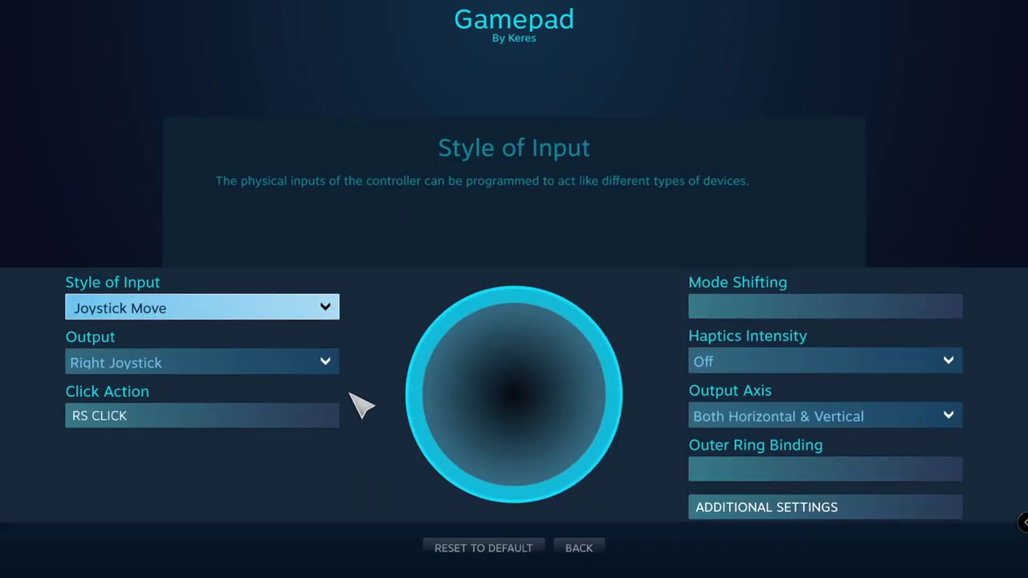
{"action": "left_click", "coordinate": [317, 434]}
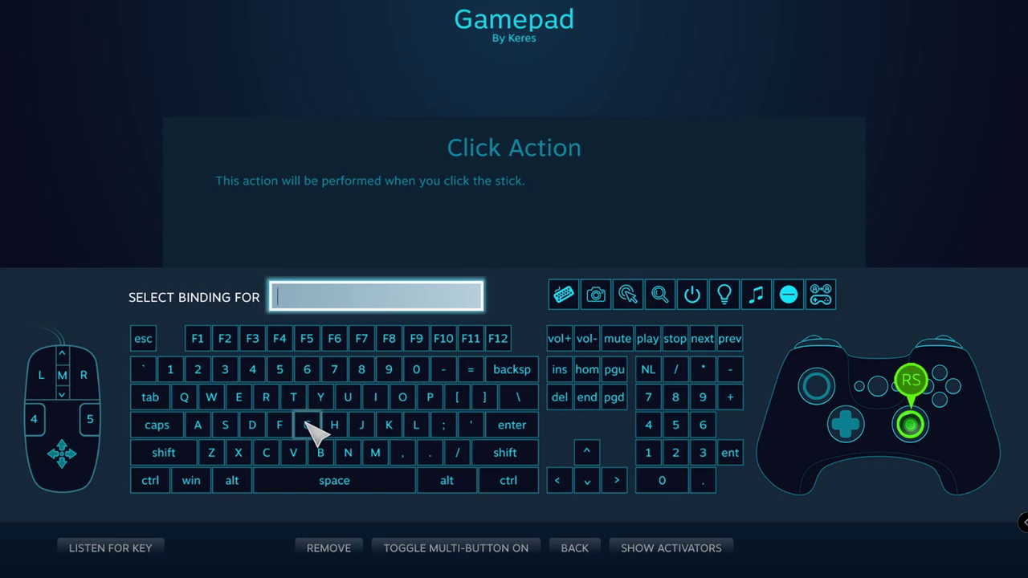
{"action": "type", "text": "Crouch"}
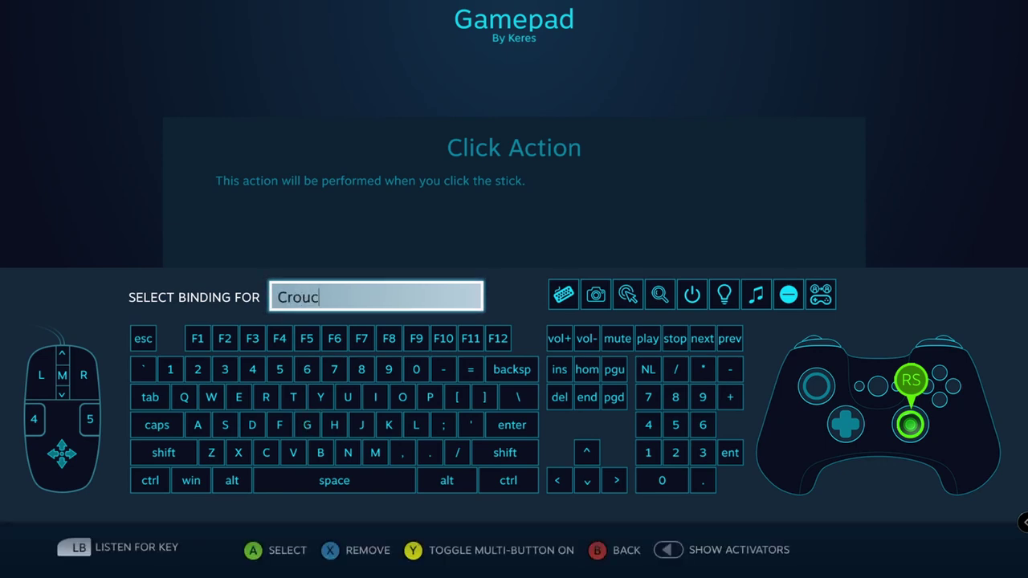
{"action": "left_click", "coordinate": [143, 484]}
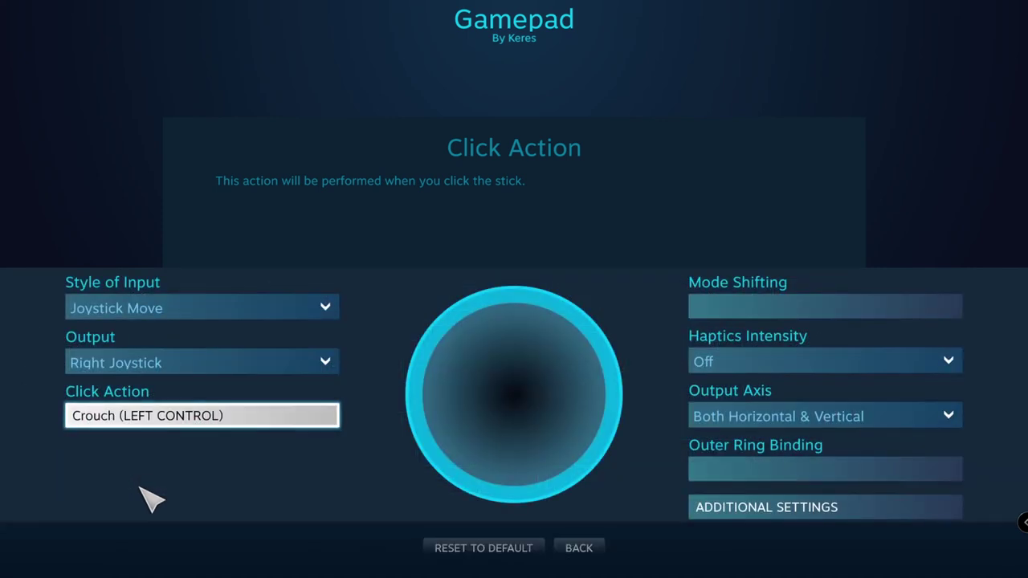
{"action": "left_click", "coordinate": [578, 550]}
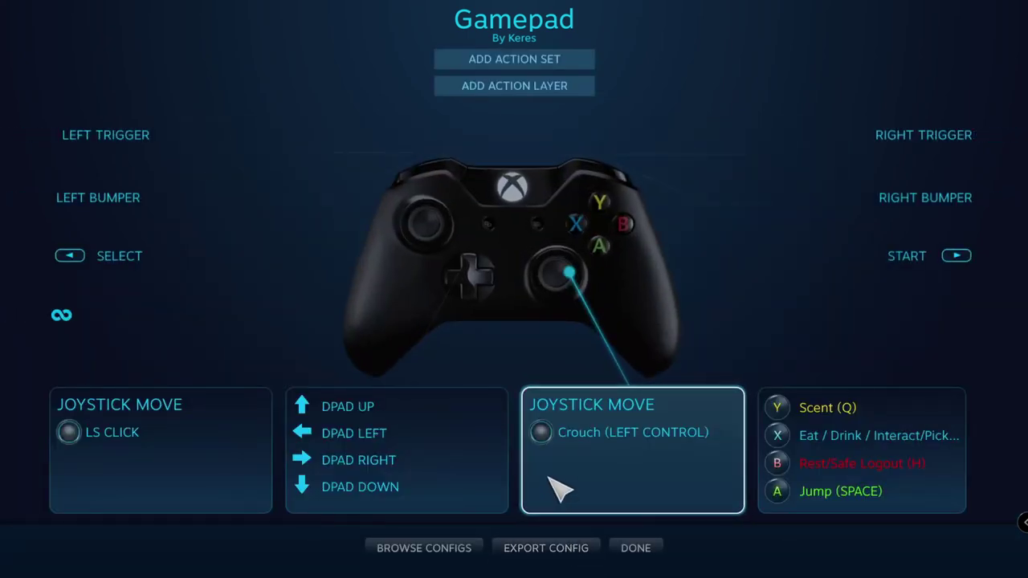
- In the D-pad settings, bind D-pad Up to key 1 and D-pad Right to key 2
{"action": "left_click", "coordinate": [414, 451]}
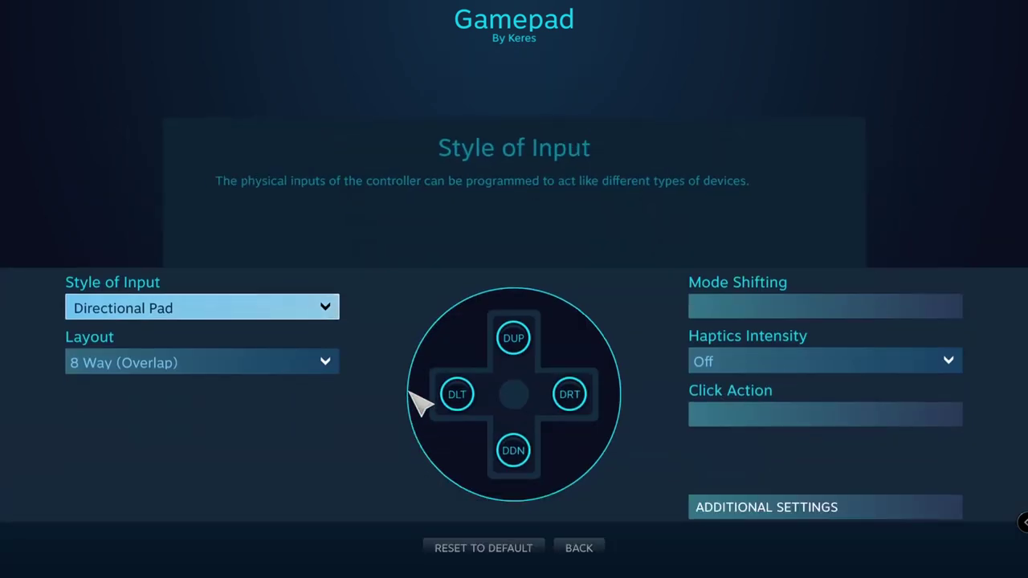
{"action": "left_click", "coordinate": [520, 339]}
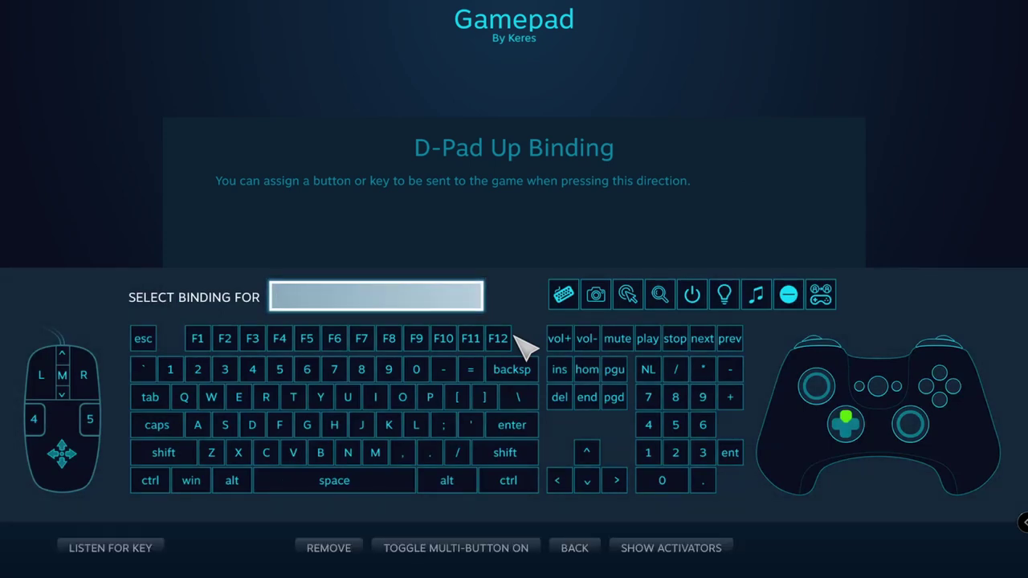
{"action": "left_click", "coordinate": [197, 370]}
{"action": "left_click", "coordinate": [508, 395]}
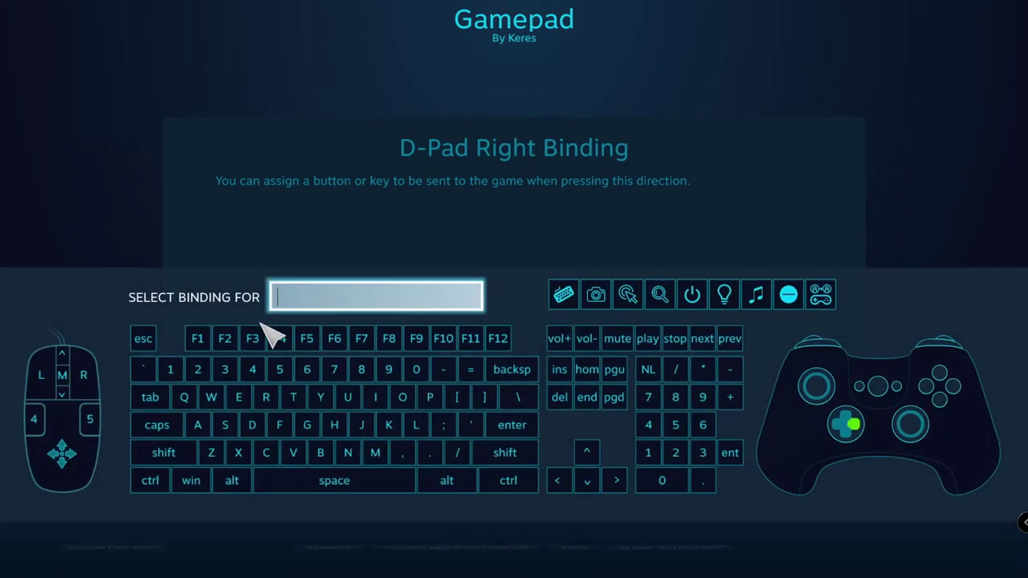
{"action": "left_click", "coordinate": [215, 371]}
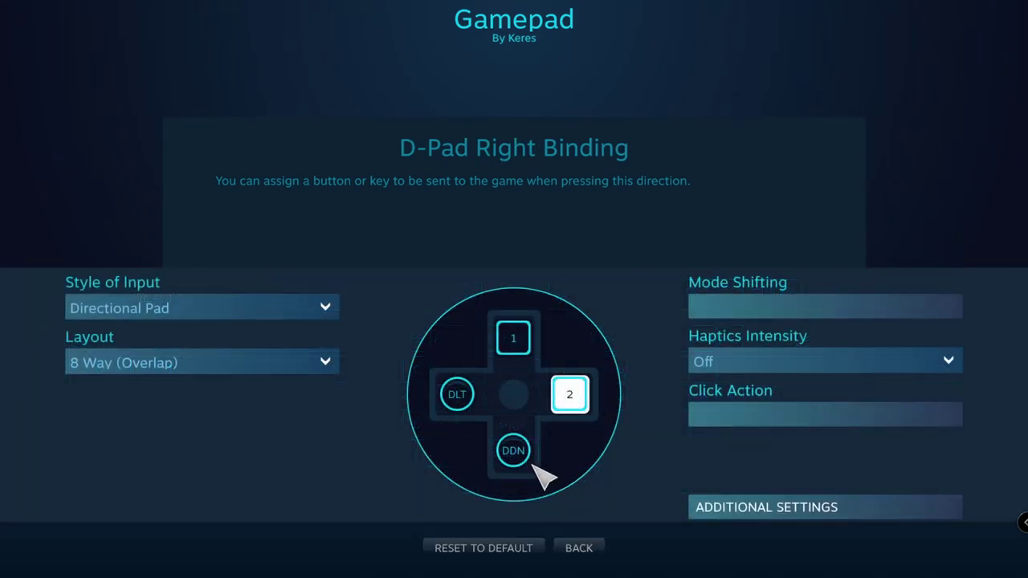